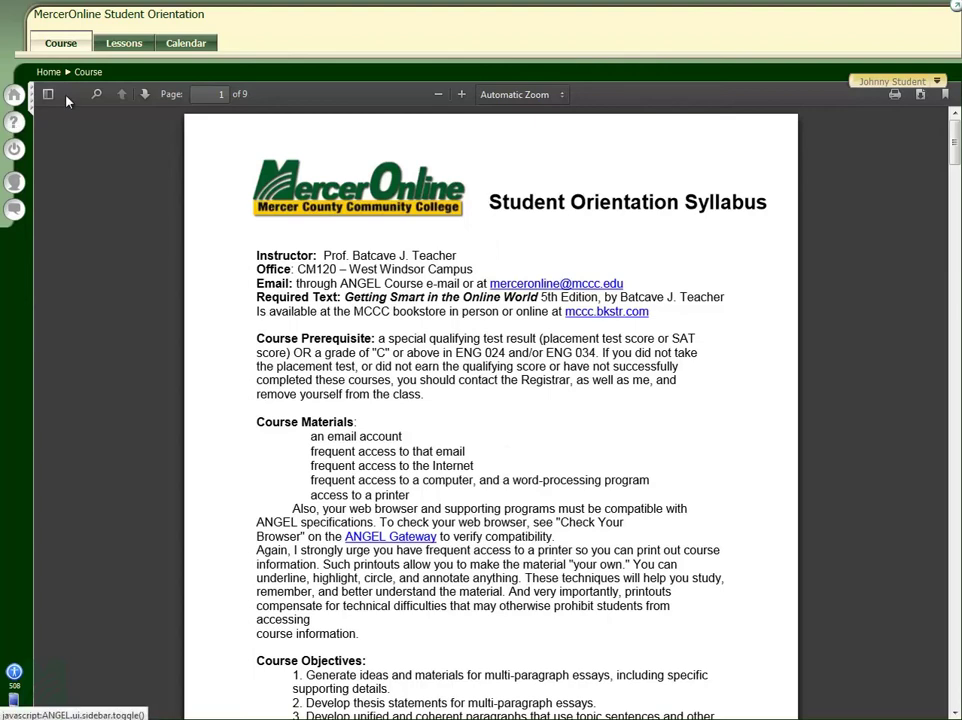
# Step: Open the course mail inbox from the course page and read the instructor's "Welcome to MercerOnline" message through to its closing
pyautogui.click(59, 47)
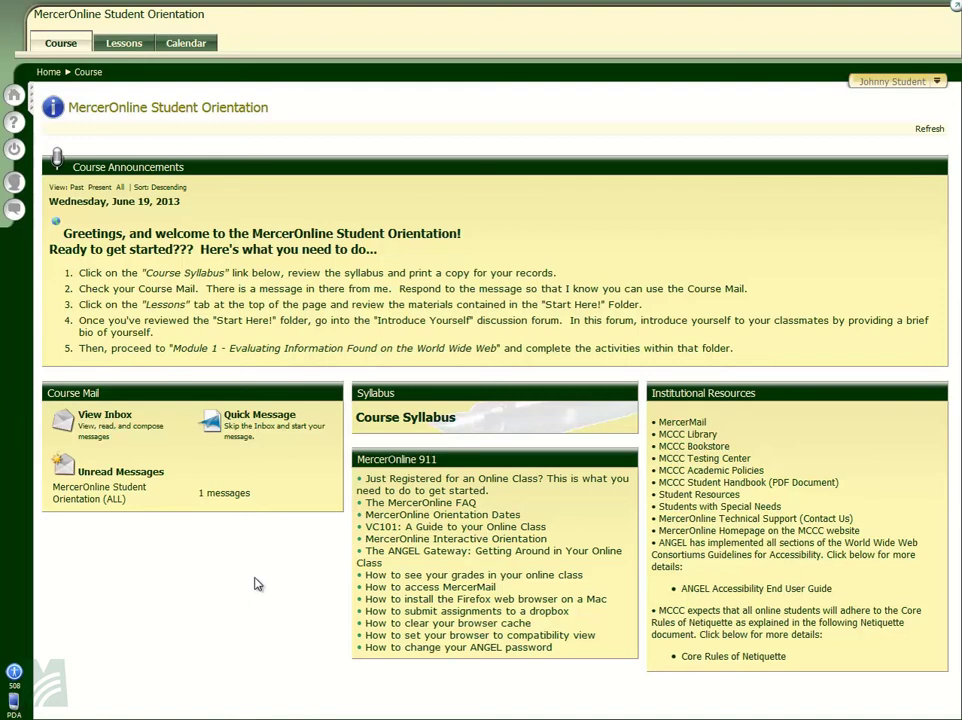
pyautogui.click(104, 418)
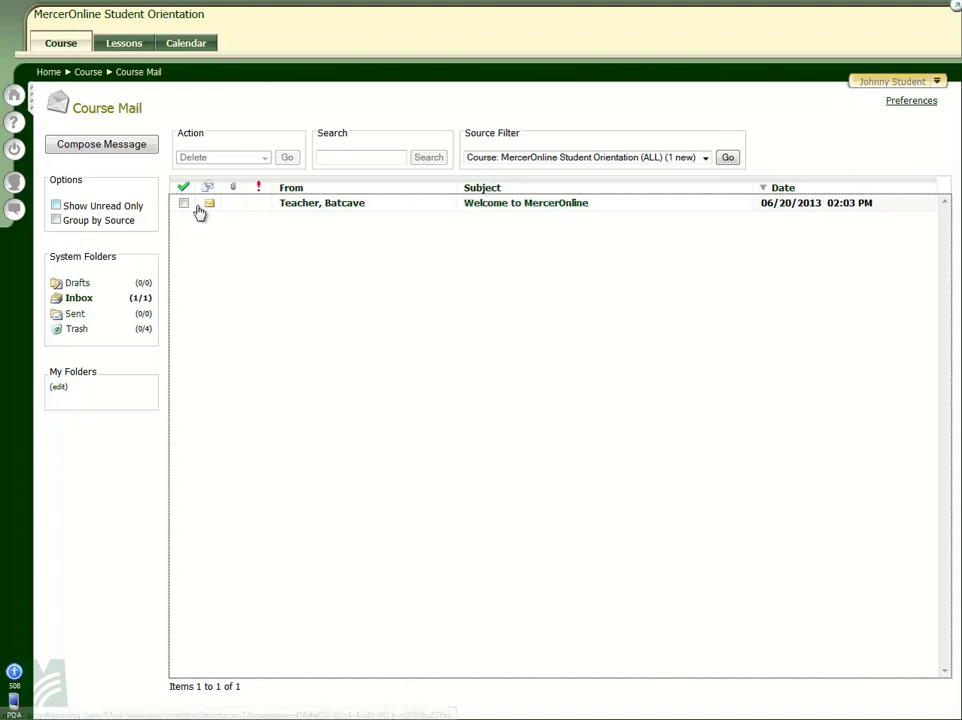
pyautogui.click(492, 206)
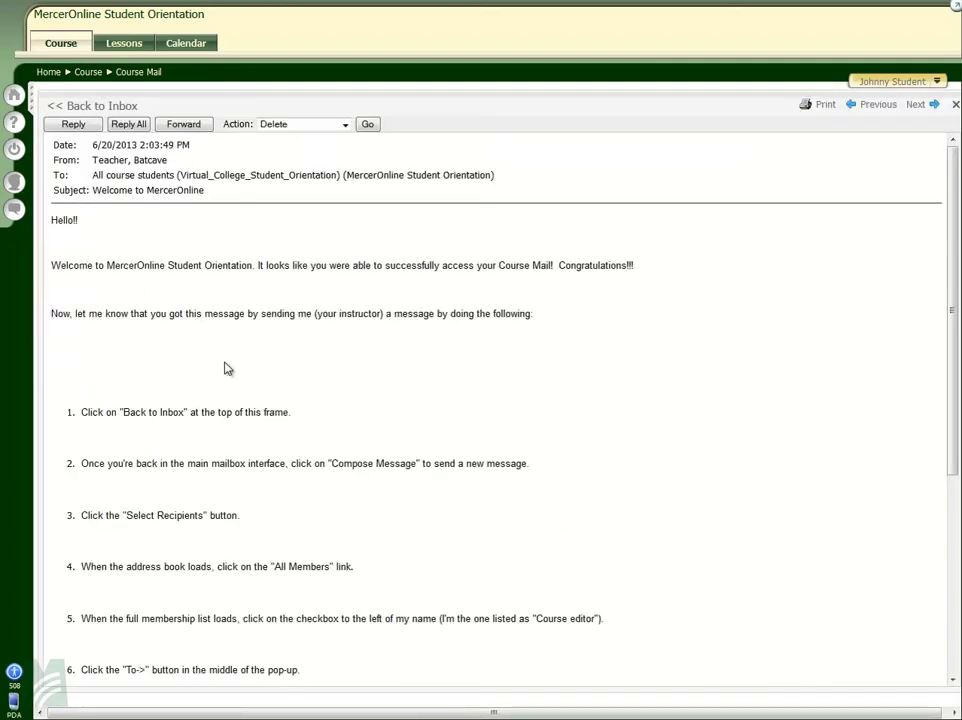
pyautogui.scroll(-1, 355, 314)
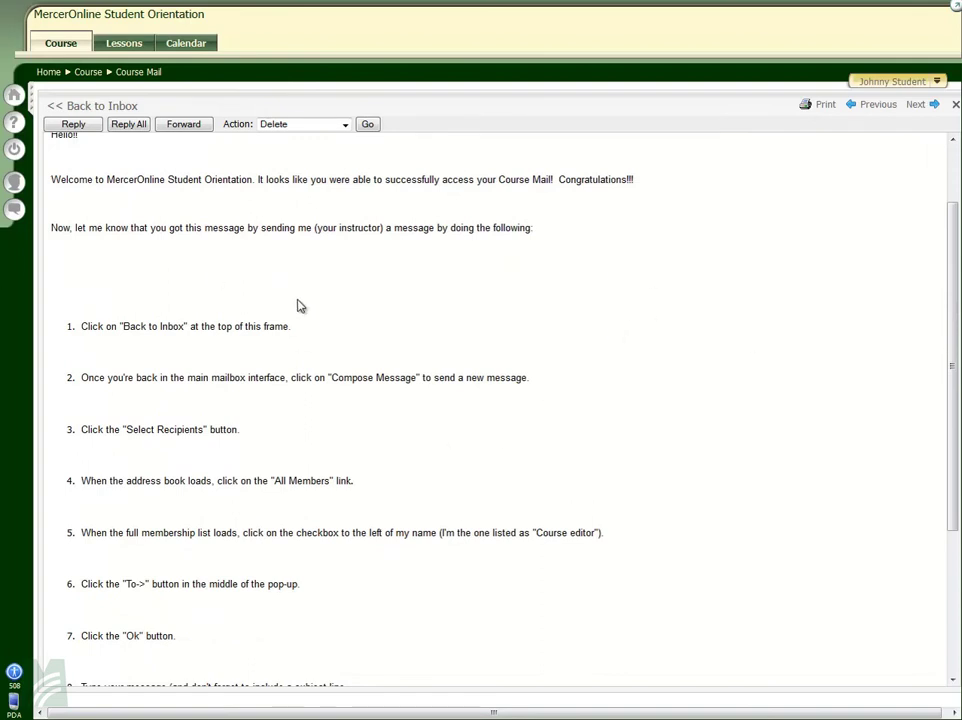
pyautogui.scroll(-1, 284, 318)
pyautogui.scroll(-2, 389, 395)
pyautogui.scroll(1, 389, 395)
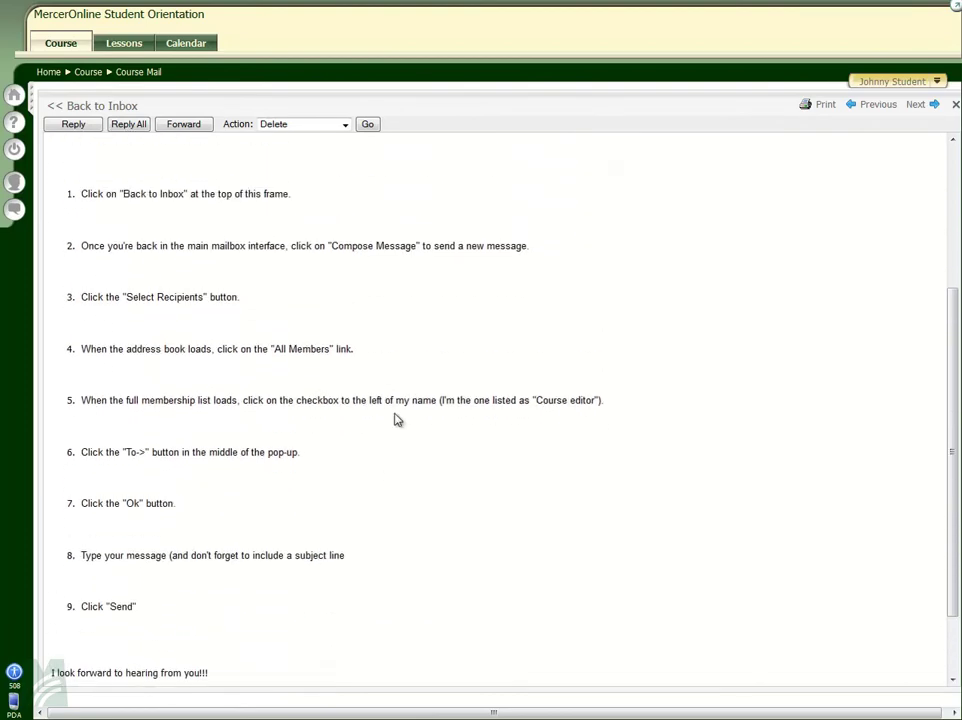
pyautogui.scroll(-1, 570, 465)
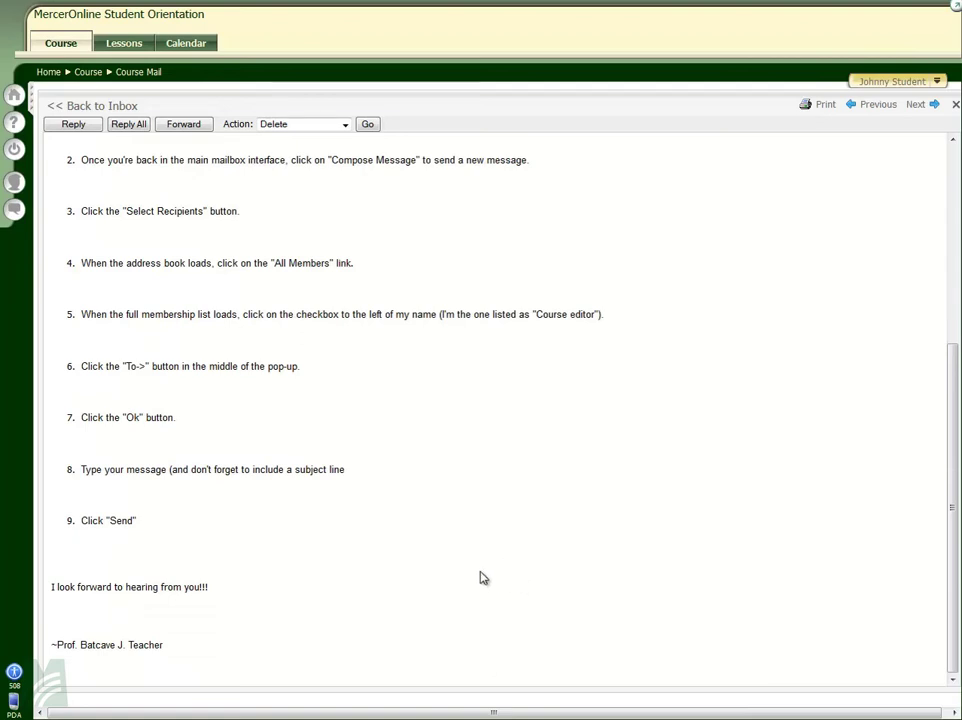
pyautogui.scroll(2, 677, 359)
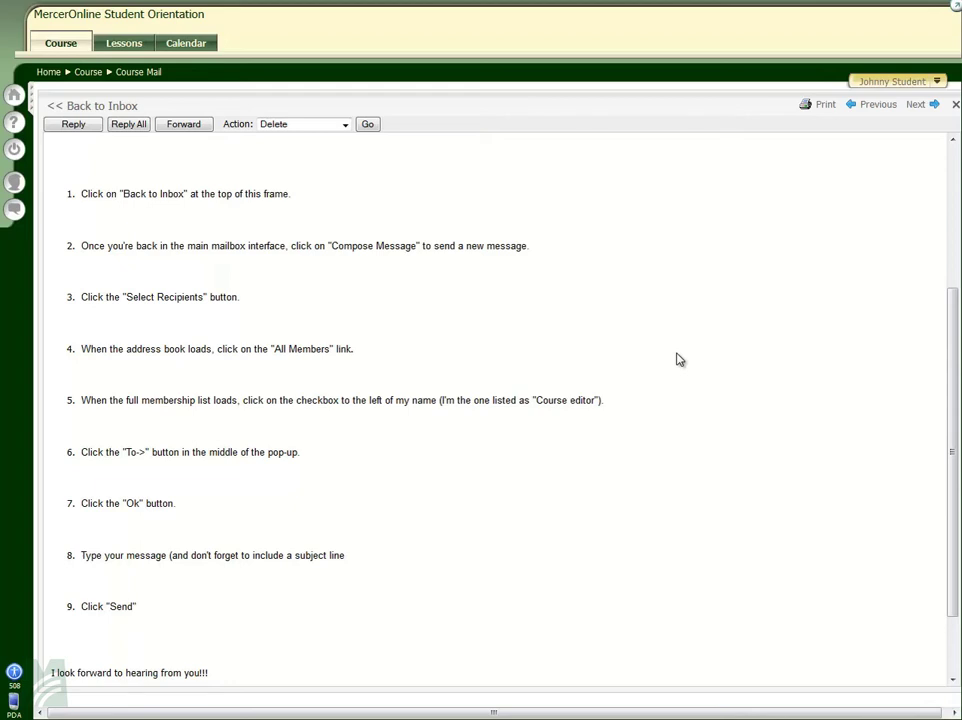
# Step: Return to the inbox and start a new message addressed to the course editor, chosen from the list of all members
pyautogui.click(93, 108)
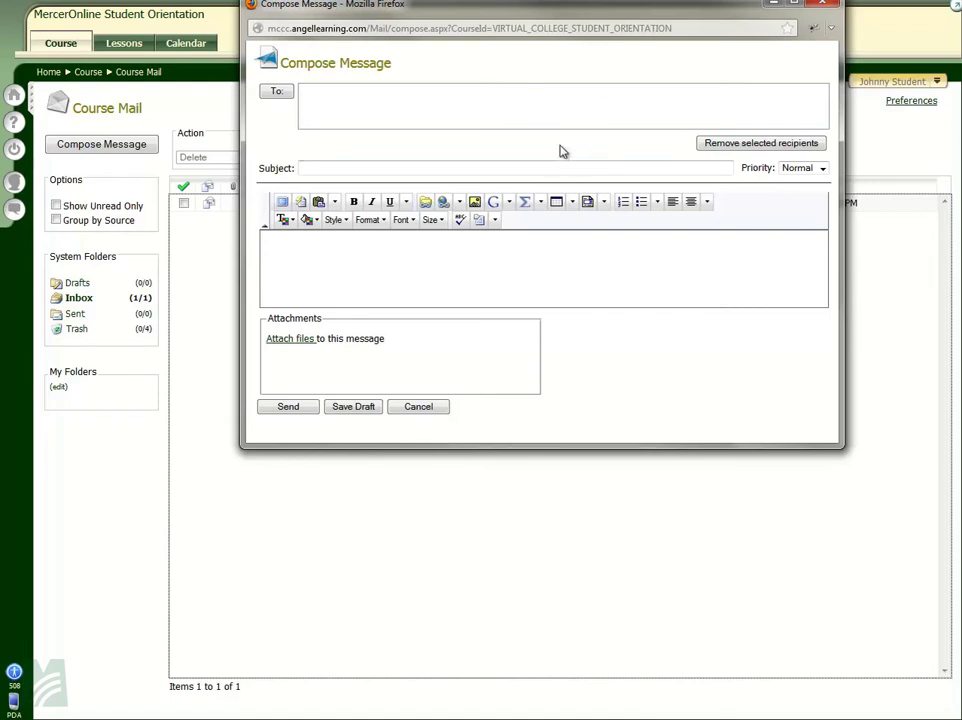
pyautogui.click(276, 93)
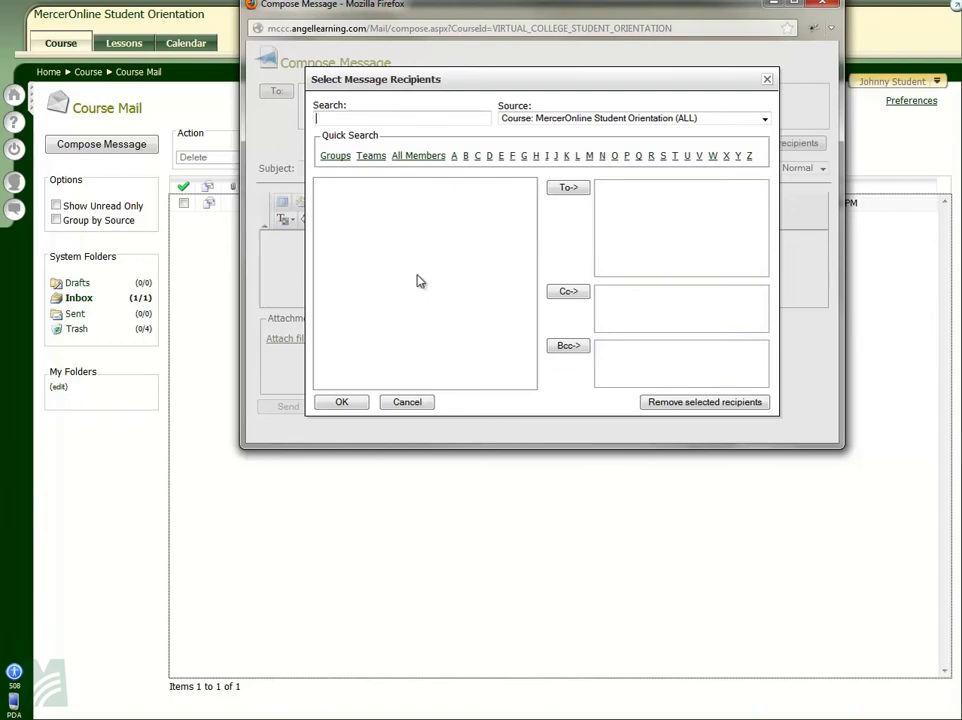
pyautogui.click(399, 162)
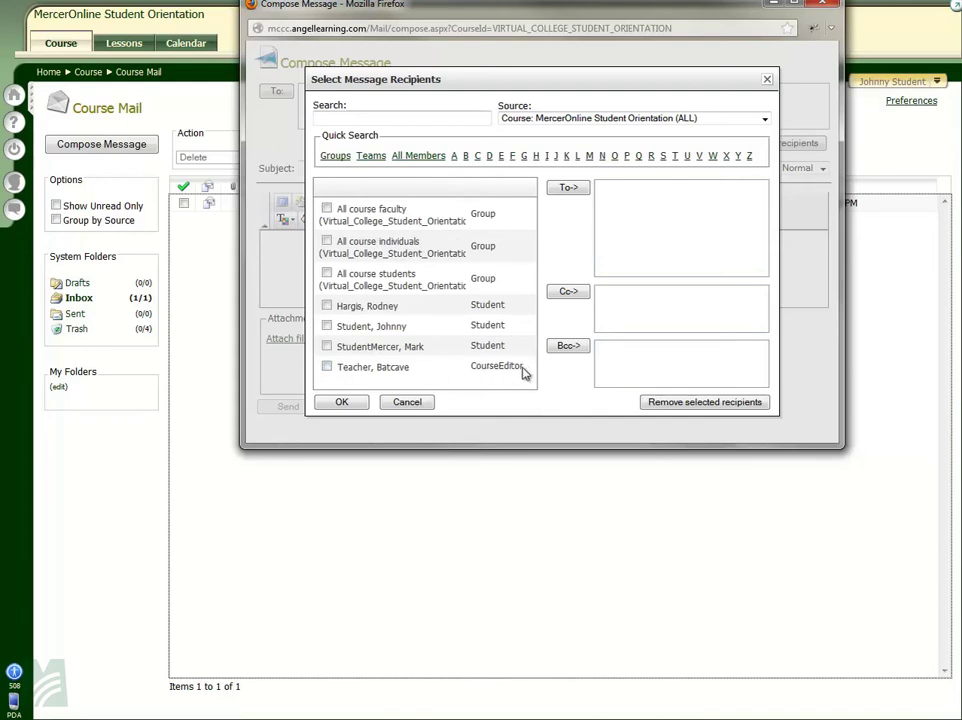
pyautogui.click(327, 368)
pyautogui.click(569, 188)
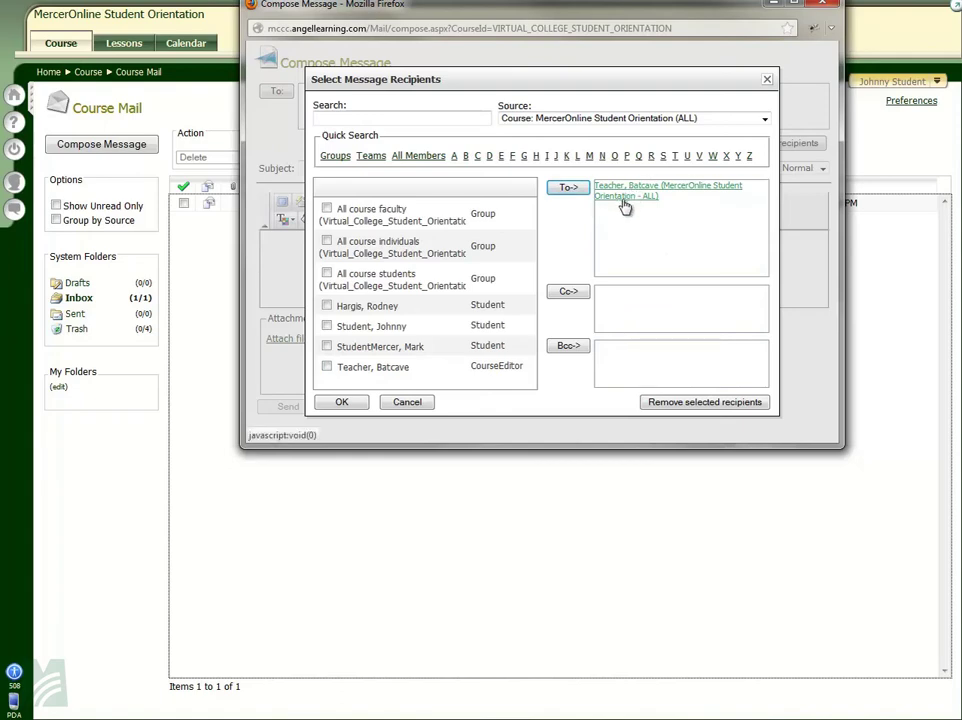
pyautogui.click(342, 402)
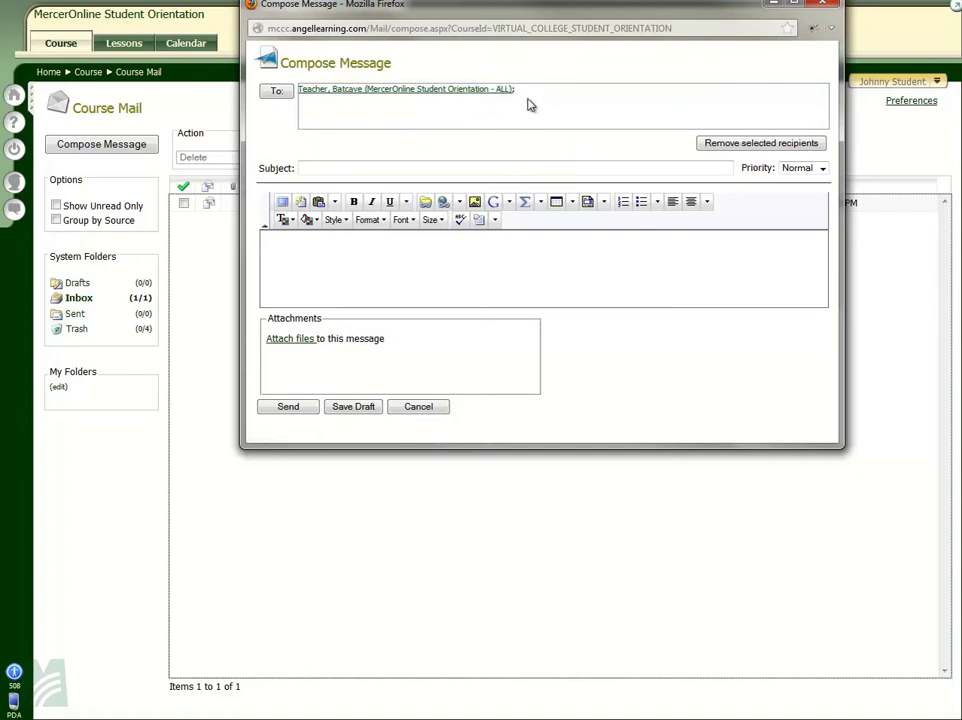
# Step: Enter "Hi Prof! I can use the e-mail!!" as the message subject
pyautogui.click(364, 169)
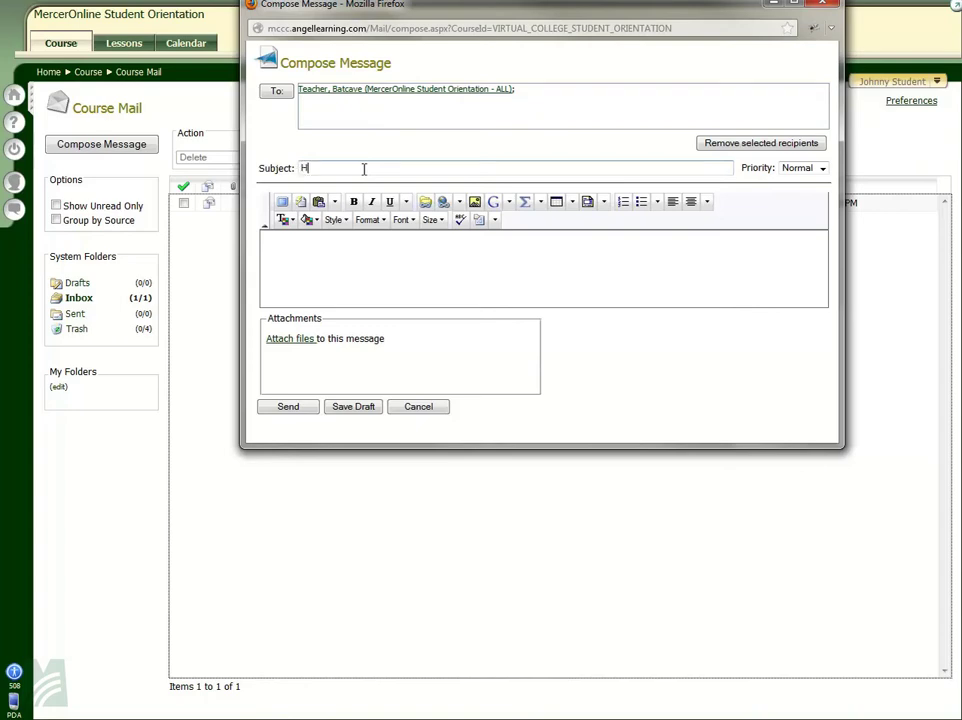
pyautogui.write('Hi Prof!  ')
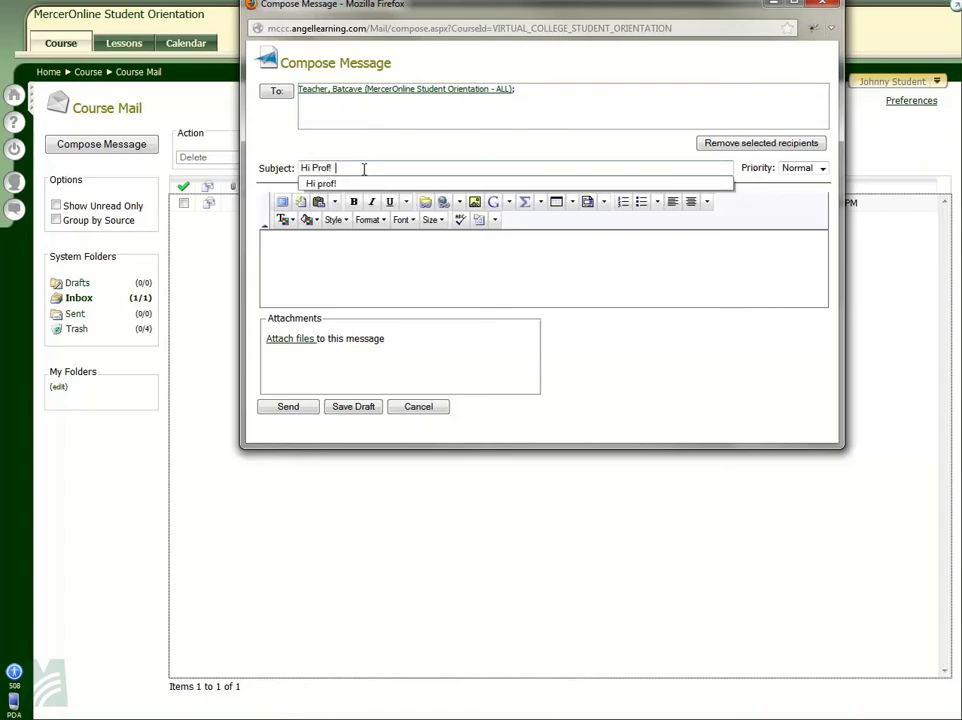
pyautogui.write('I can use the e-mail!!')
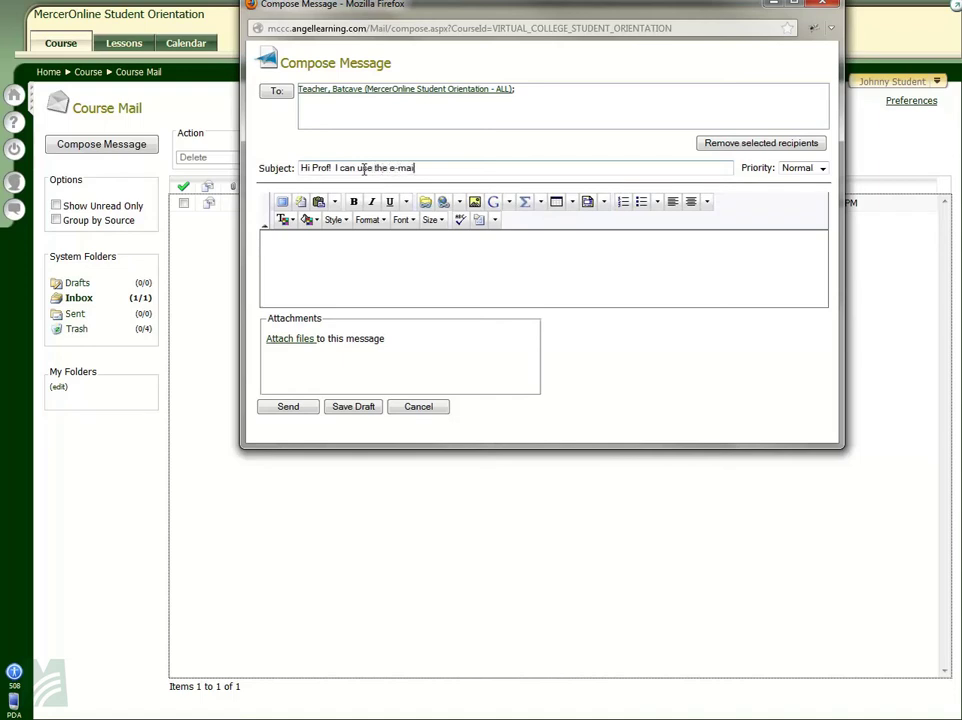
# Step: Write a body greeting the professor, expressing enthusiasm for the course and saying the message demonstrates use of the ANGEL e-mail interface, closed with "Best,"
pyautogui.click(326, 258)
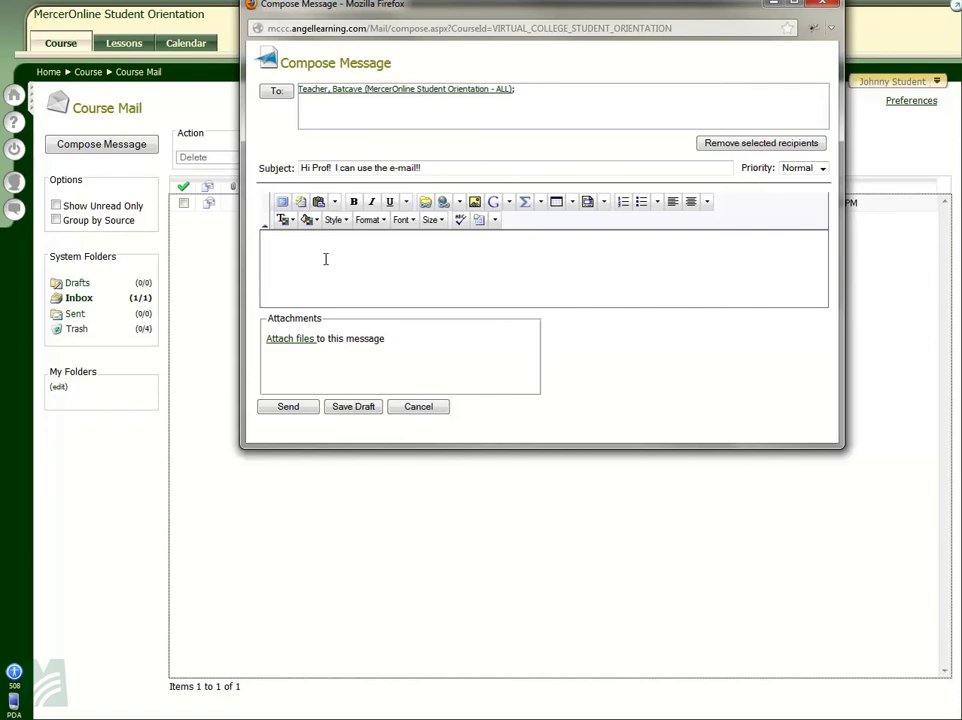
pyautogui.write('Hi Professor,')
pyautogui.press('Return')
pyautogui.press('Return')
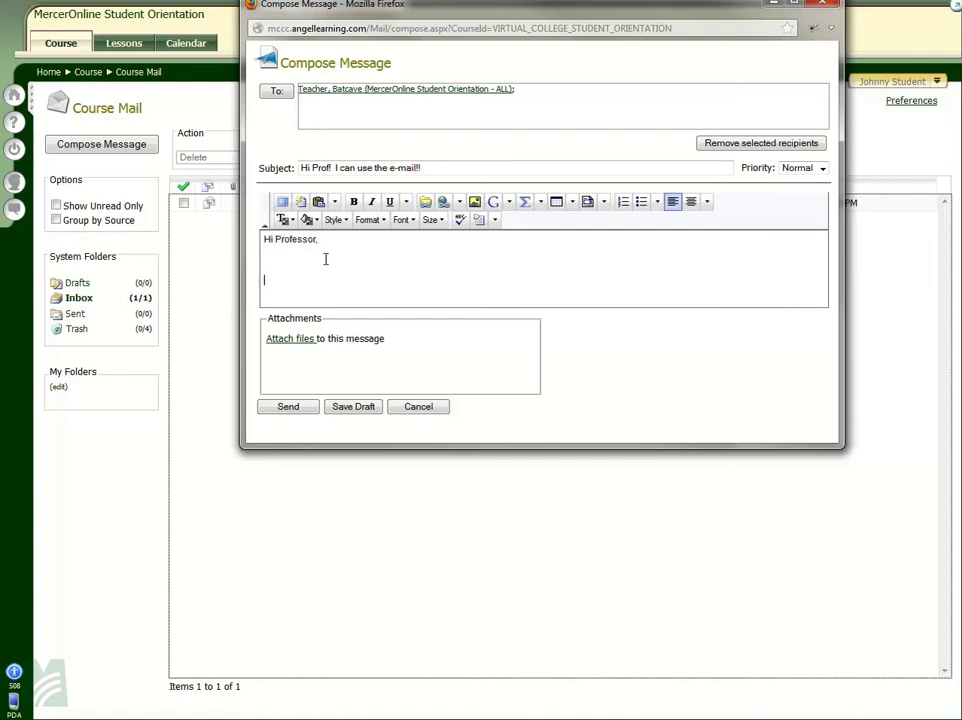
pyautogui.press('BackSpace')
pyautogui.write("I'm really look")
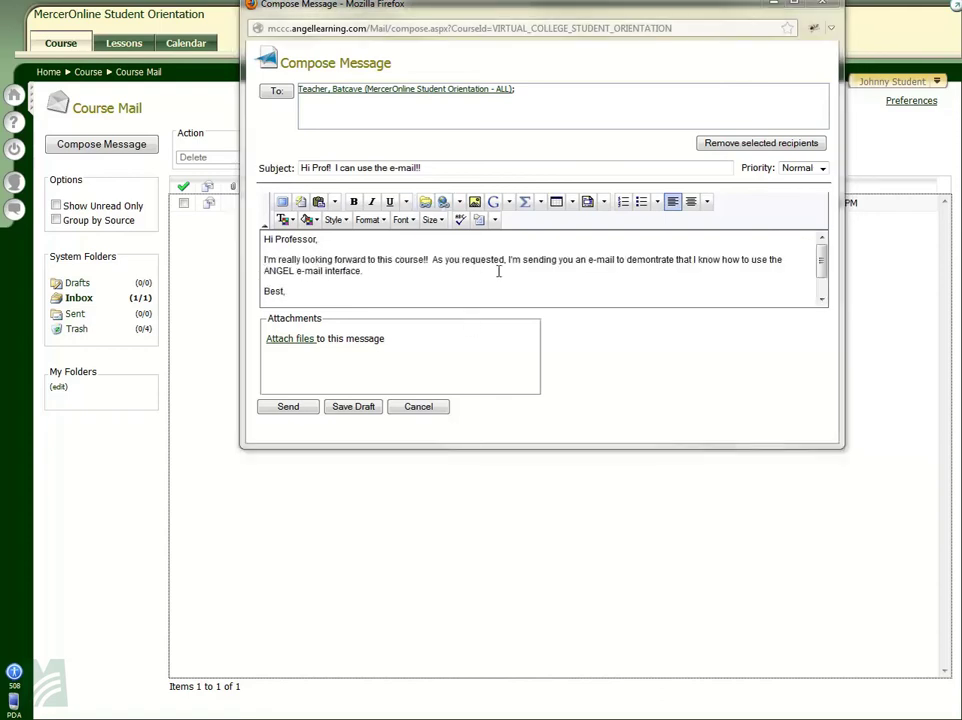
pyautogui.click(439, 275)
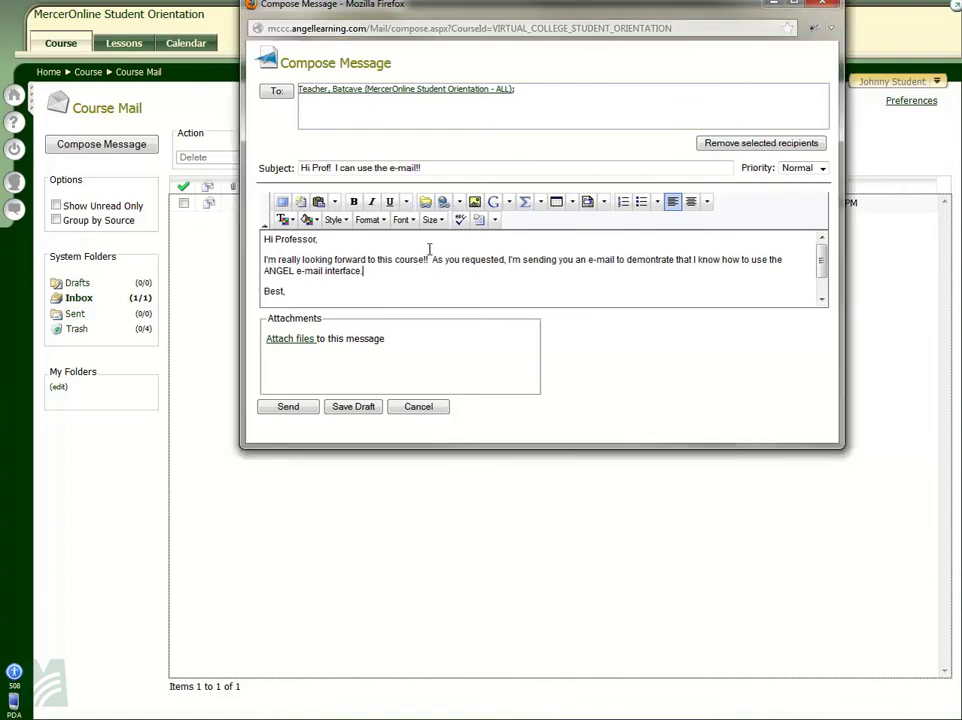
# Step: Send the message to the instructor, check it in the Sent folder and return to the course page
pyautogui.click(287, 408)
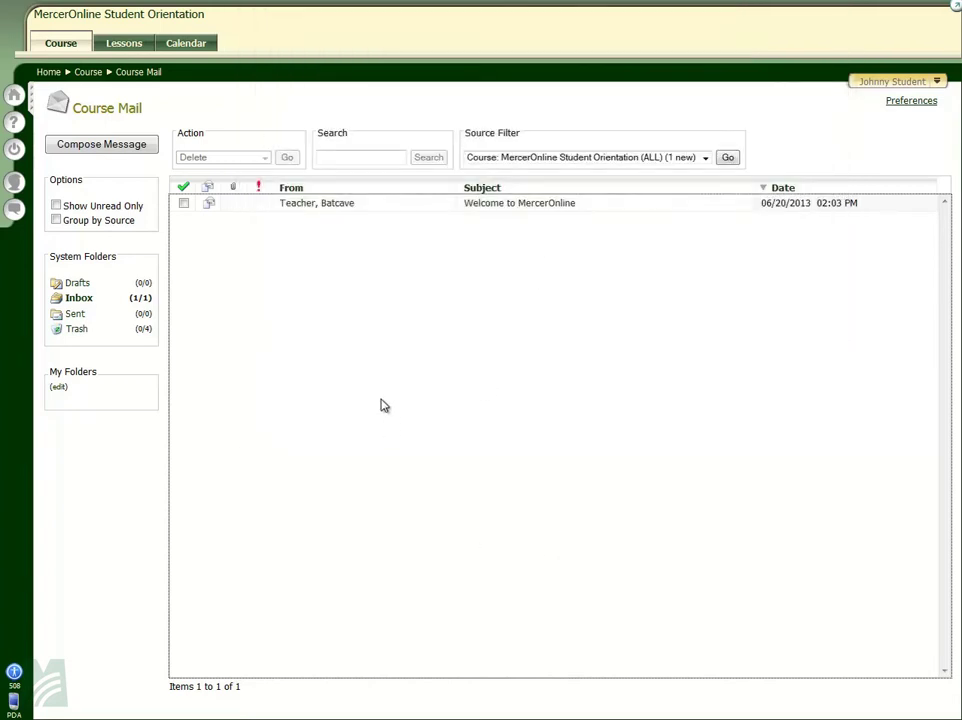
pyautogui.click(75, 316)
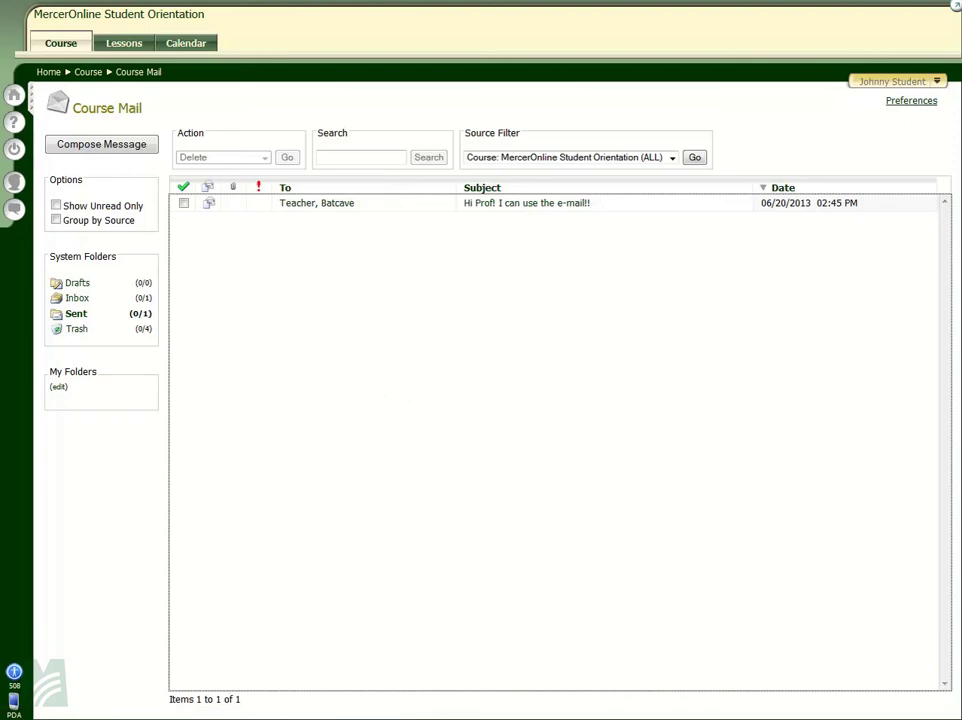
pyautogui.click(58, 45)
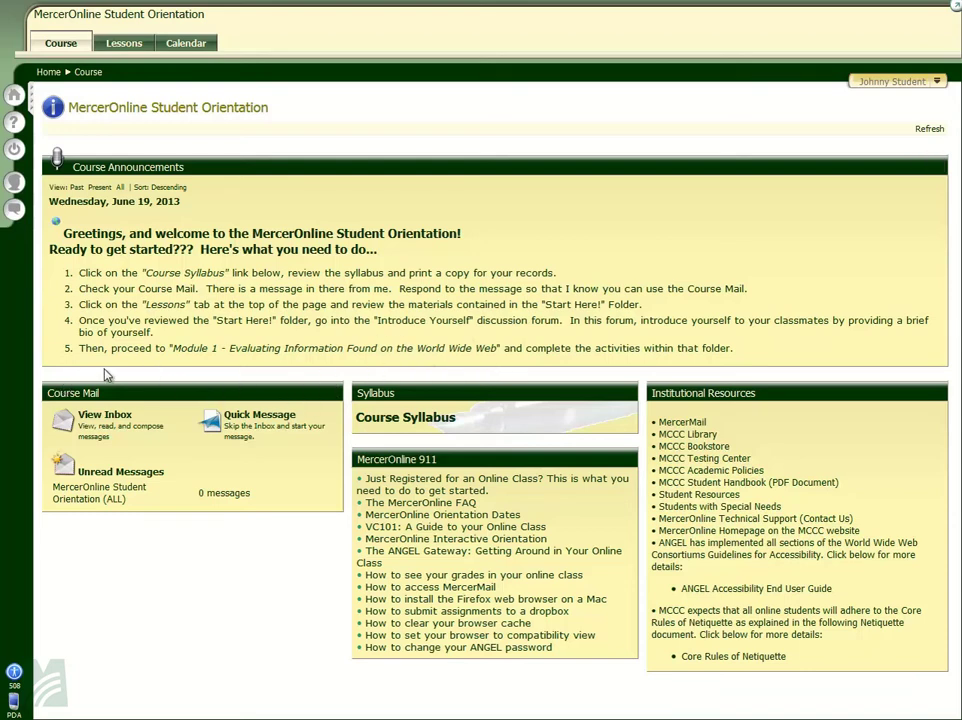
# Step: View the Breadcrumbs page under Start Here! > Getting Around In Your Online Class, and follow the breadcrumb trail back to Lessons
pyautogui.click(125, 45)
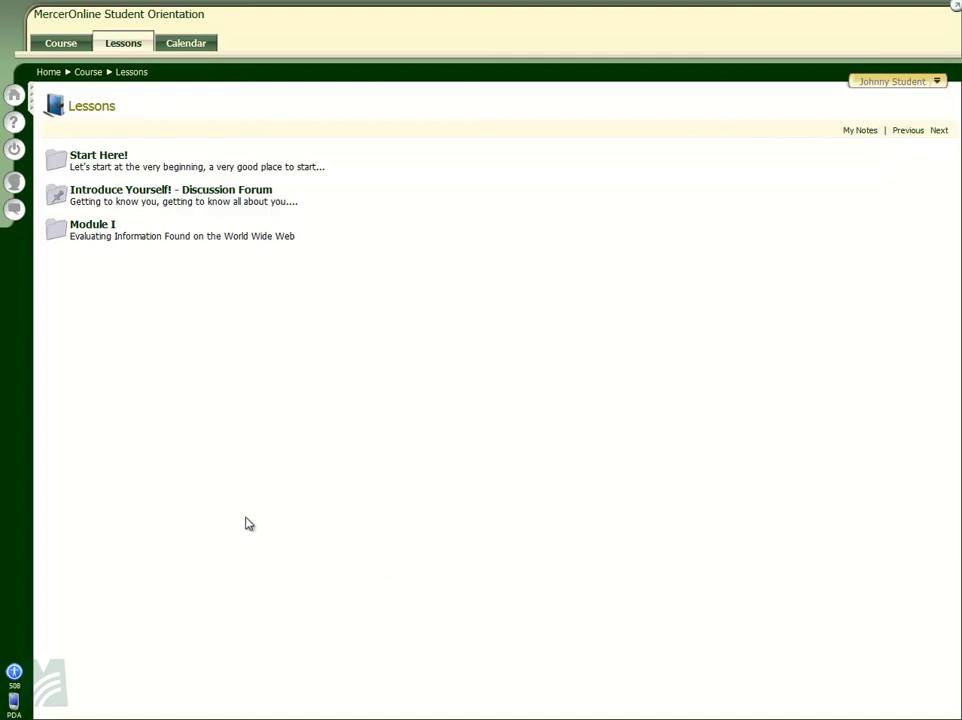
pyautogui.click(112, 160)
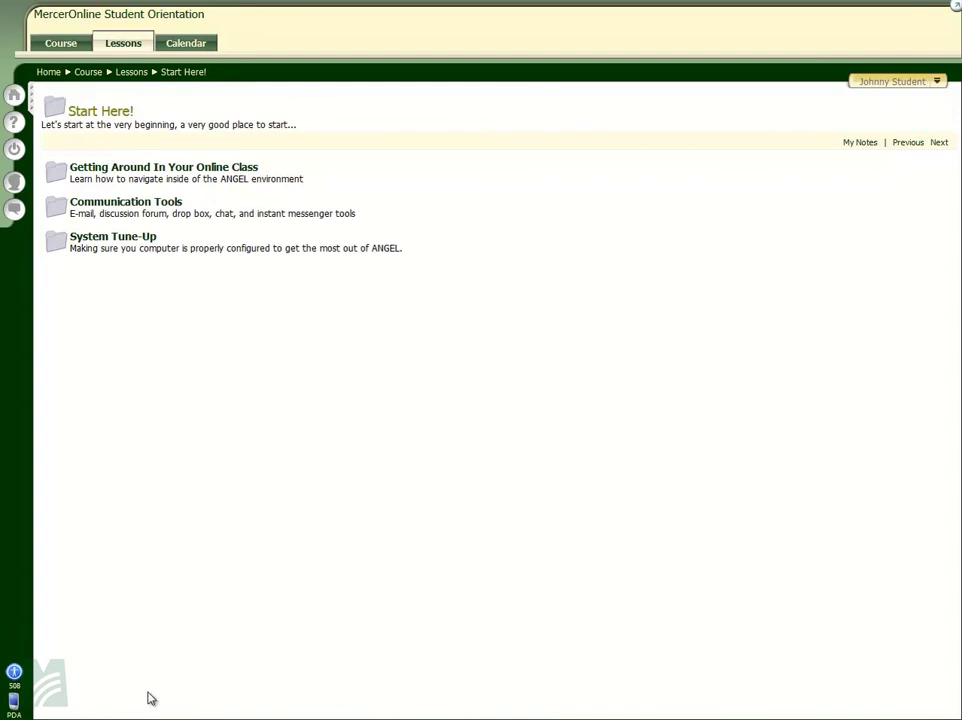
pyautogui.click(212, 168)
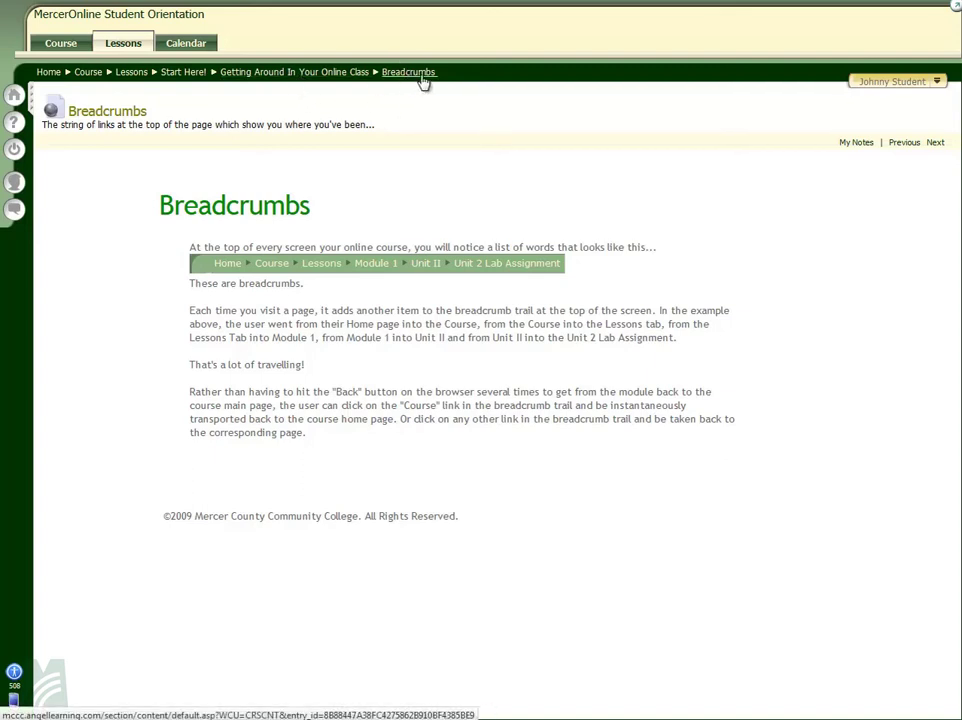
pyautogui.click(184, 73)
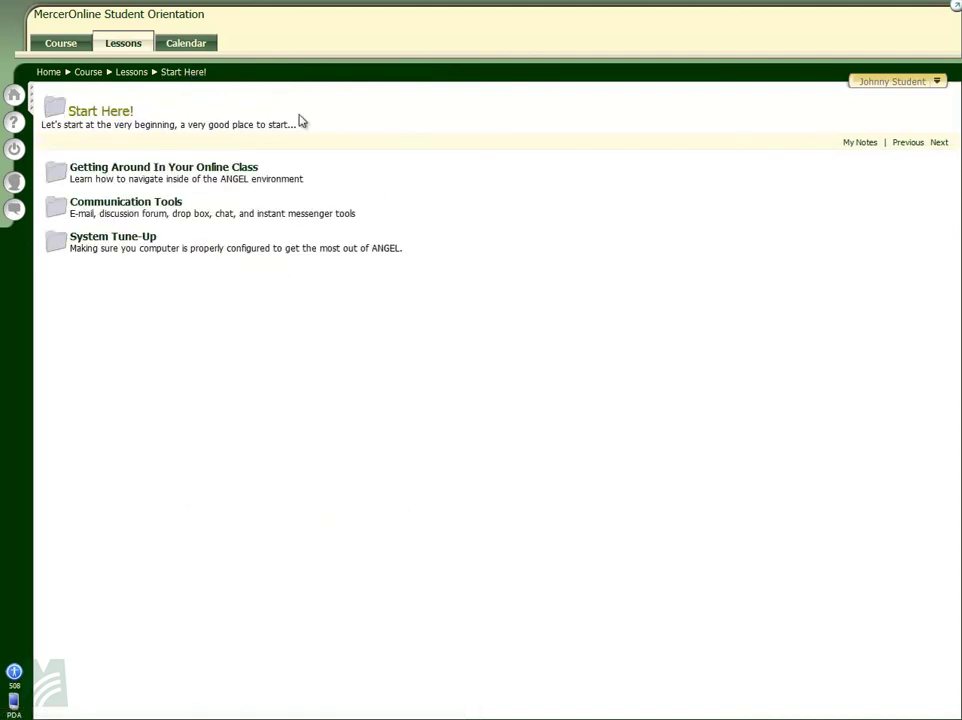
pyautogui.click(132, 76)
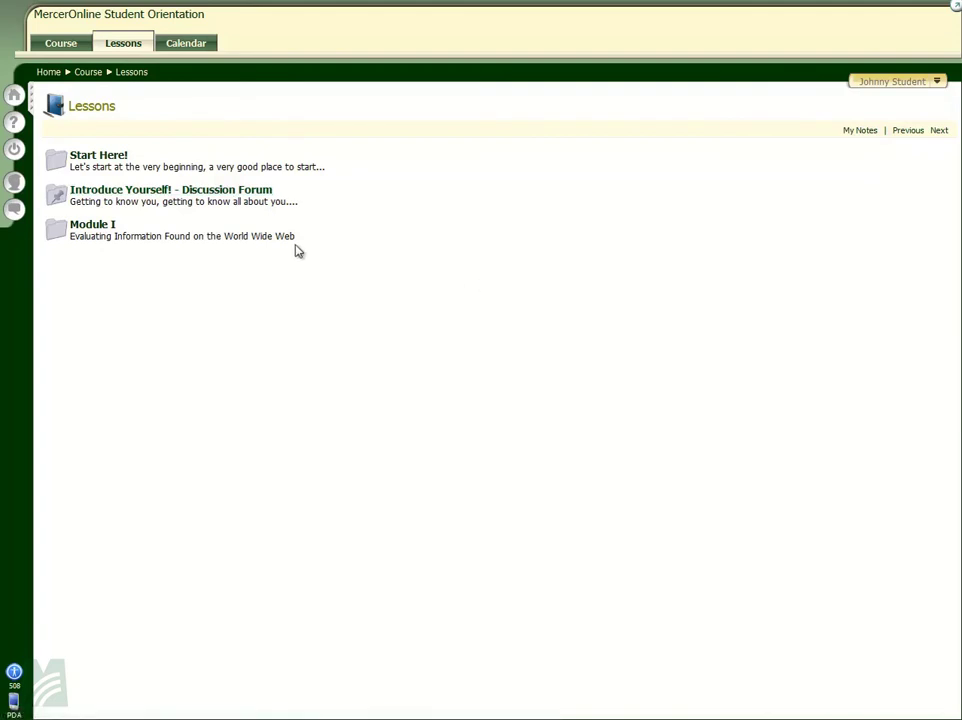
# Step: Post a reply to the instructor's Introduce Yourself! forum introduction: "Hi Professor! That is awesome!! I love animals too. I have a hermit crab named Shelley."
pyautogui.click(220, 193)
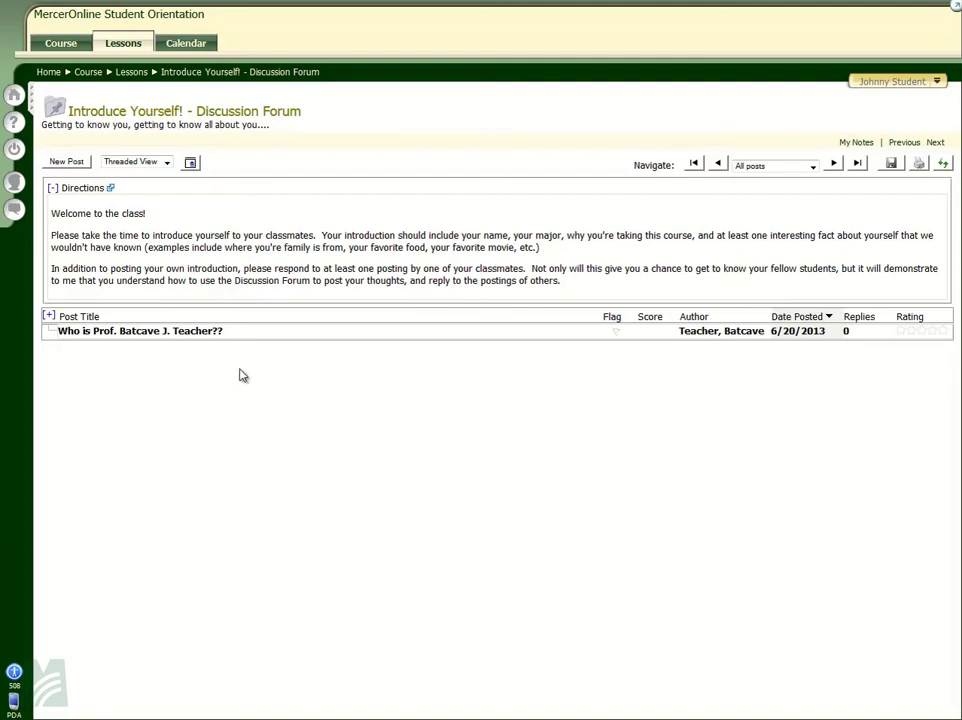
pyautogui.click(86, 338)
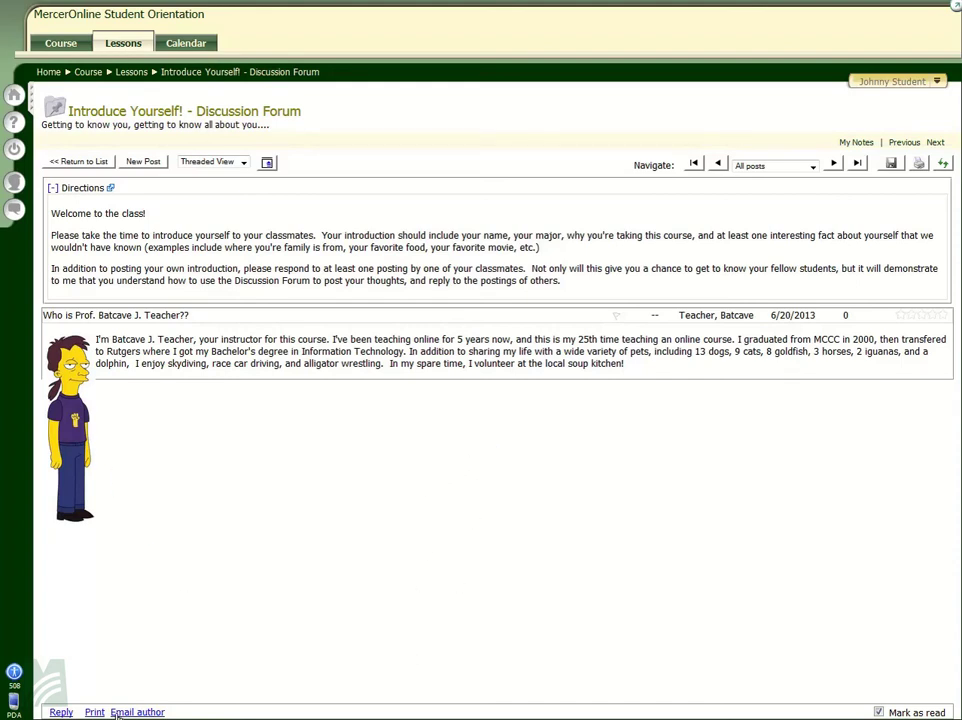
pyautogui.click(60, 712)
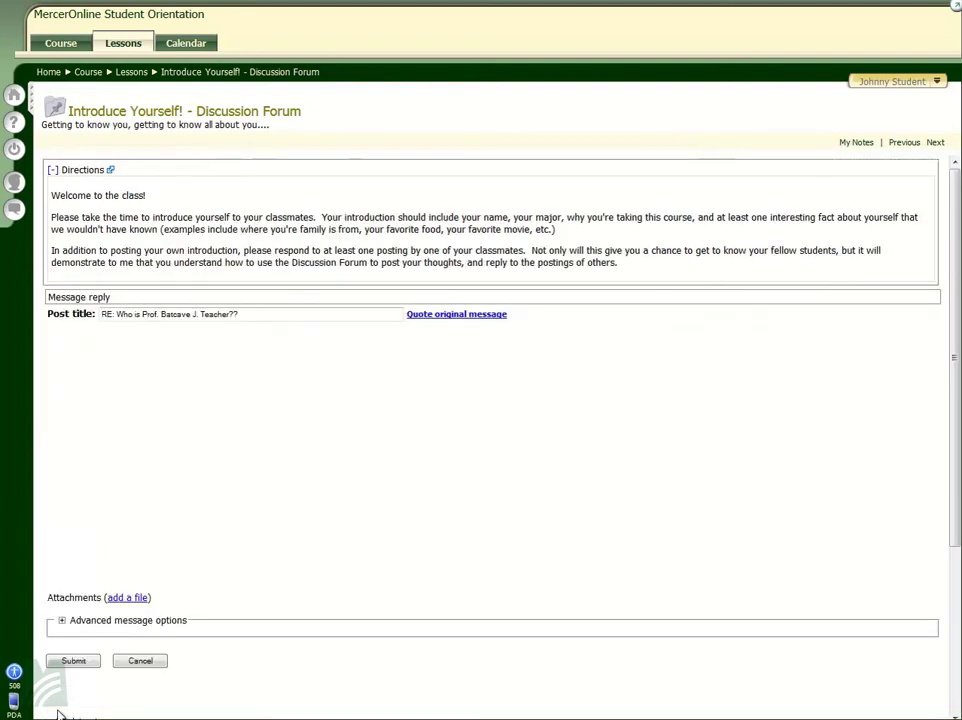
pyautogui.click(337, 490)
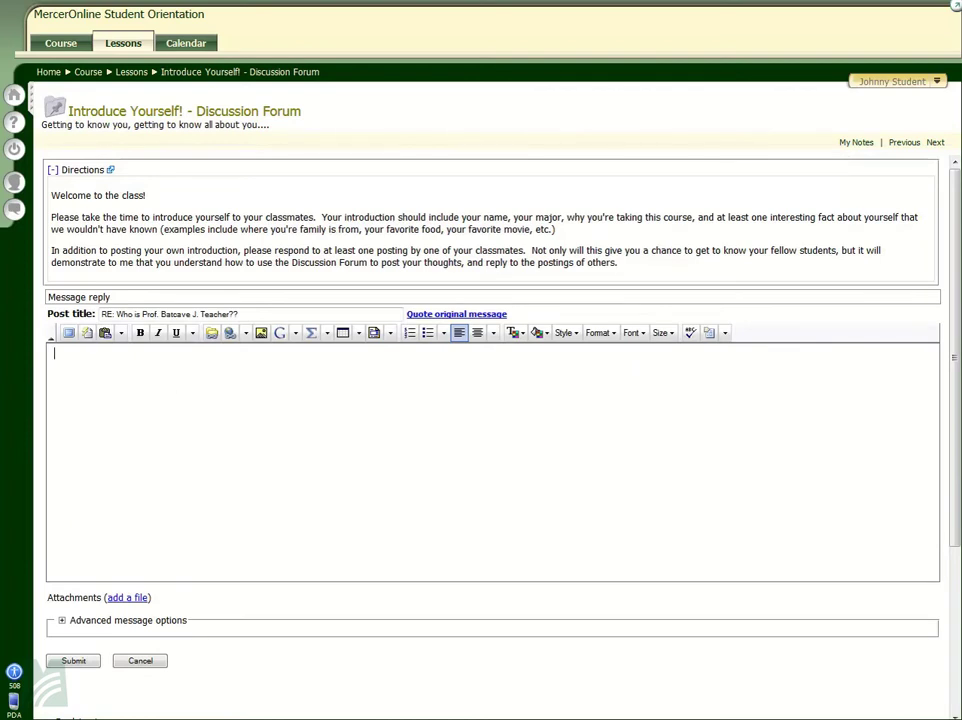
pyautogui.write('Hi Professor!  That is awesome!! I love animals too.  I have a hermit crab named Shelley.  ~Johnny')
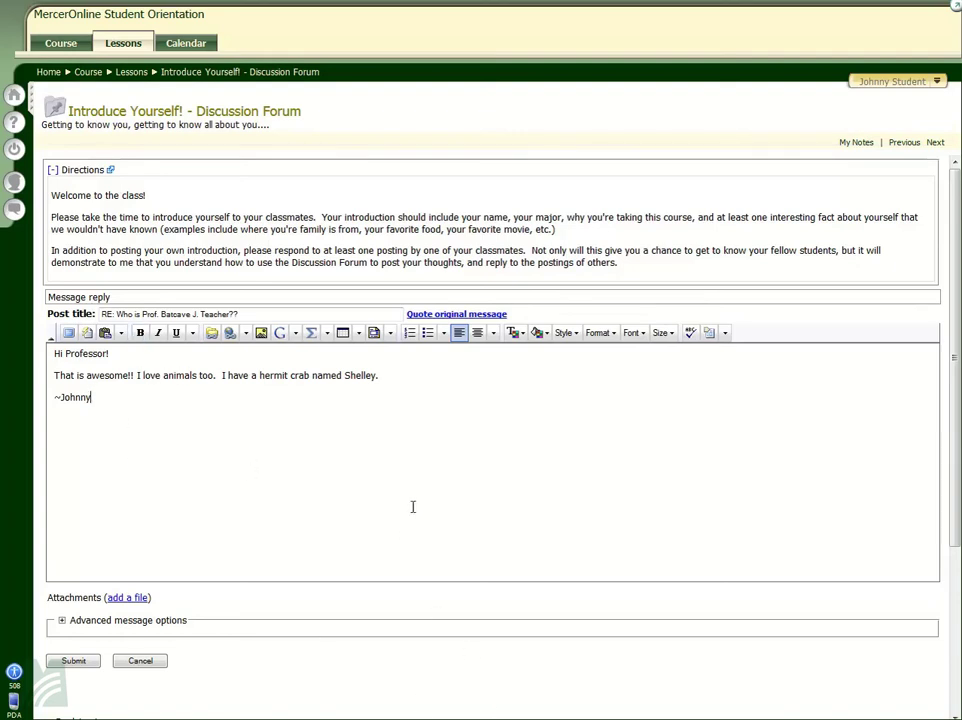
pyautogui.click(71, 663)
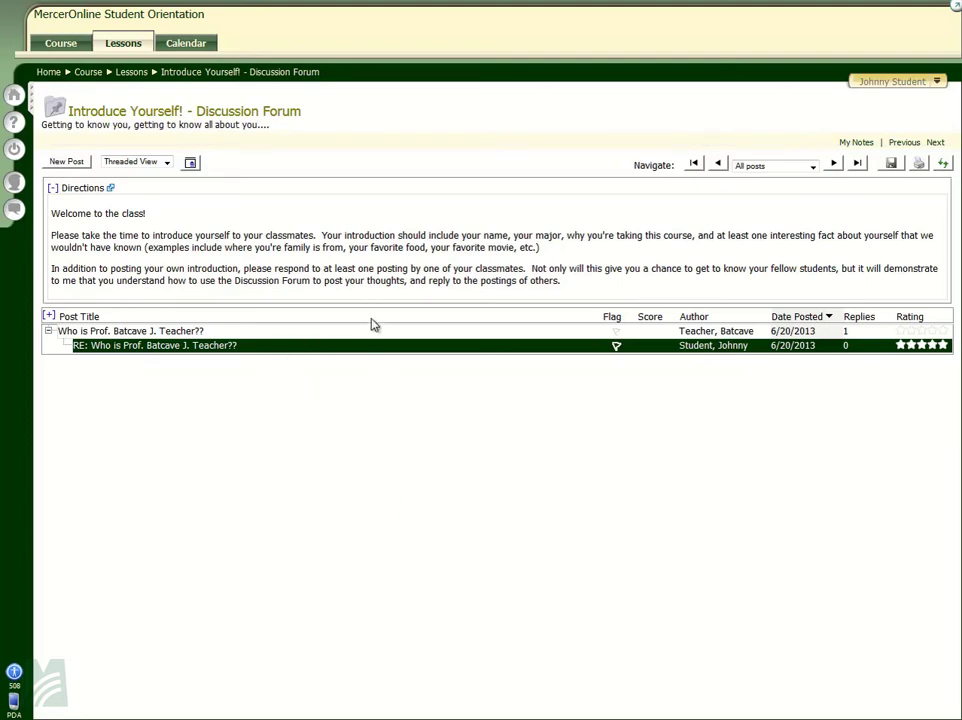
# Step: Start a new forum post titled "Hi from" plus the student's name, introducing the student as liking long walks on the beach and the color blue
pyautogui.click(66, 162)
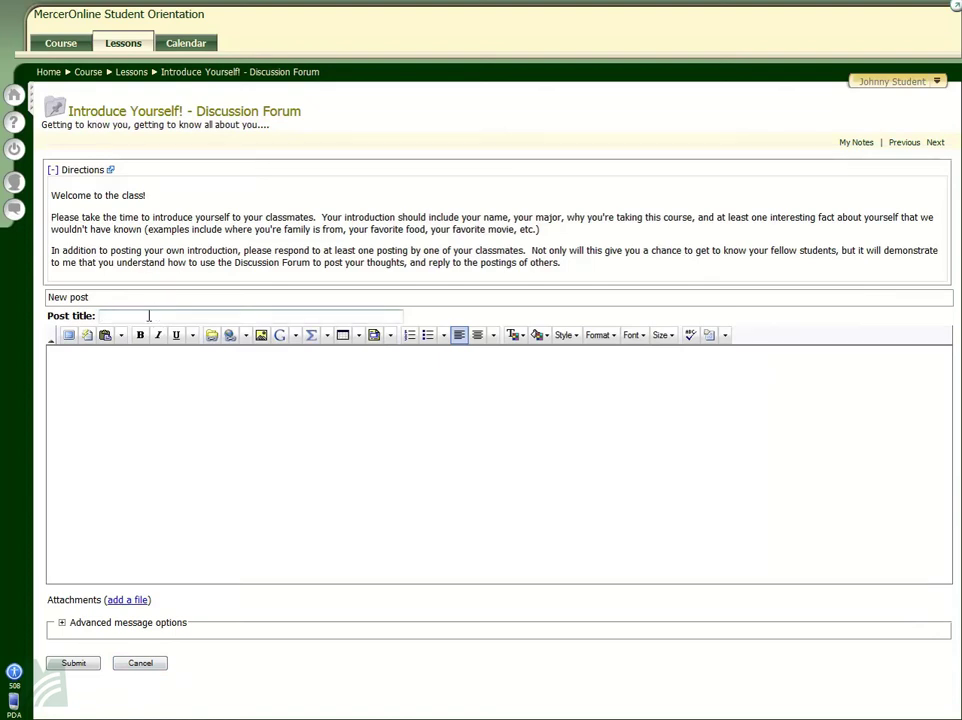
pyautogui.write('Hi from Johnny Student')
pyautogui.click(157, 408)
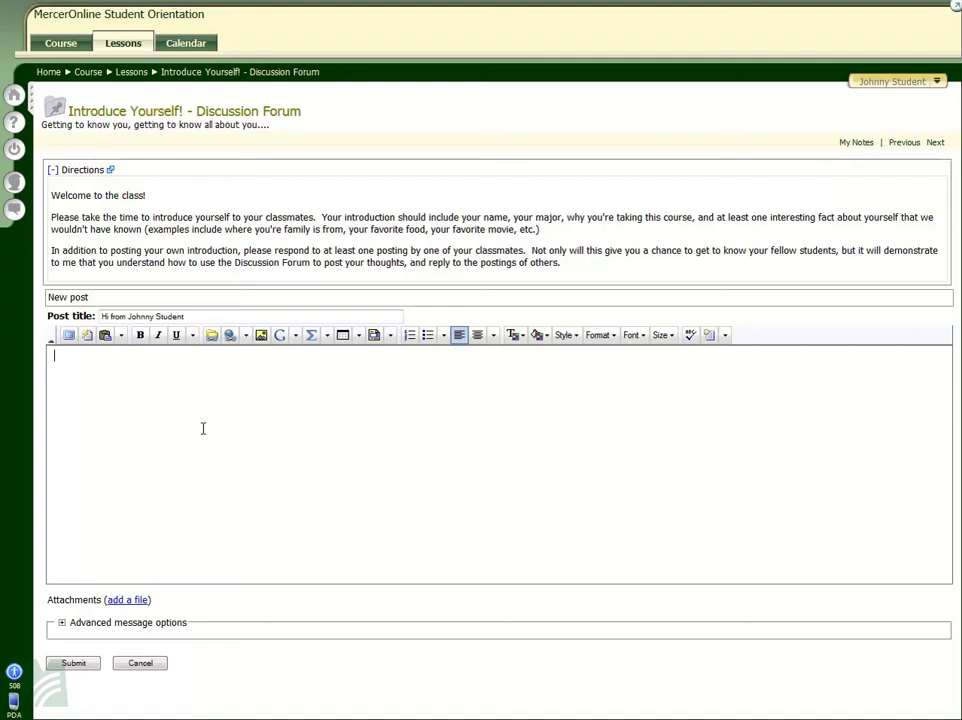
pyautogui.write('Hi,  My name is Johnny.  I like long walks on the beach.  My favorite color is blue.')
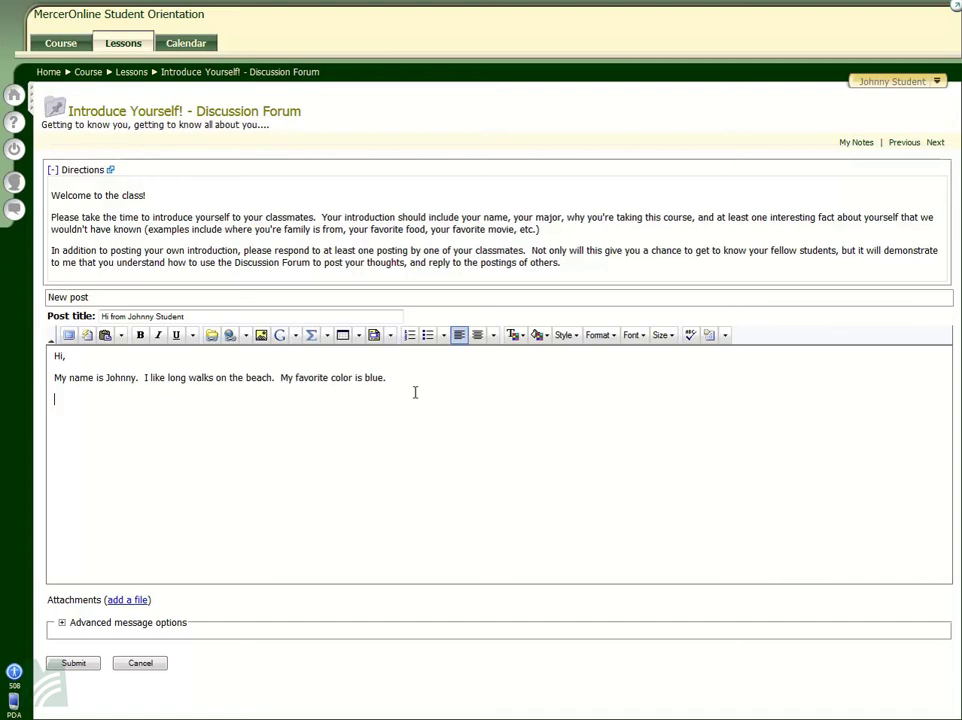
pyautogui.write("DON'T TYPE IN ALL CAPS!!!")
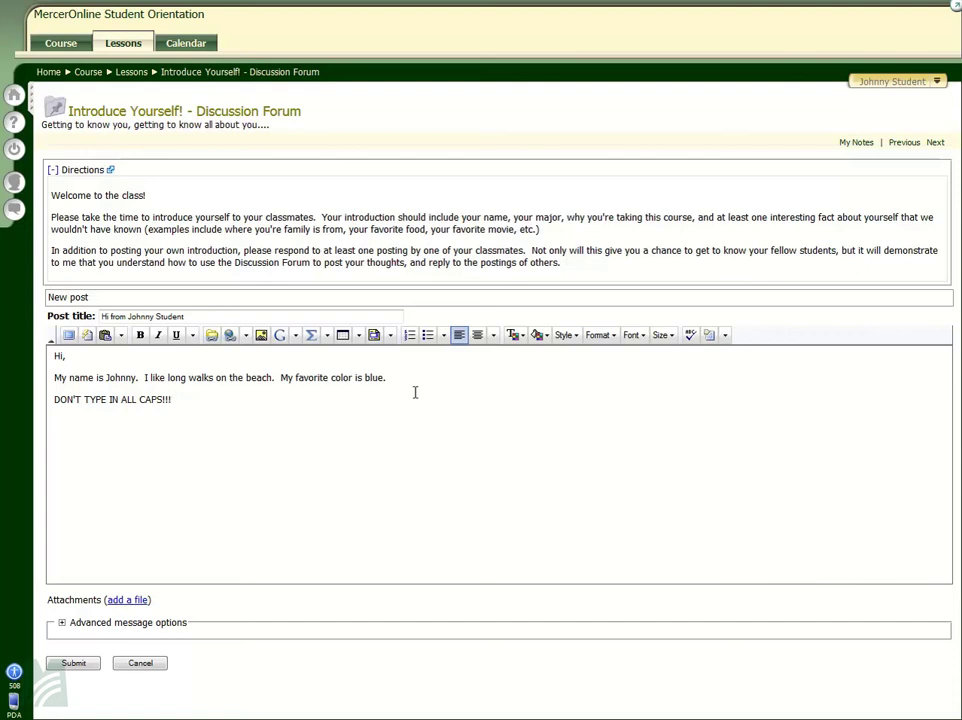
pyautogui.hotkey('shift', 'Home')
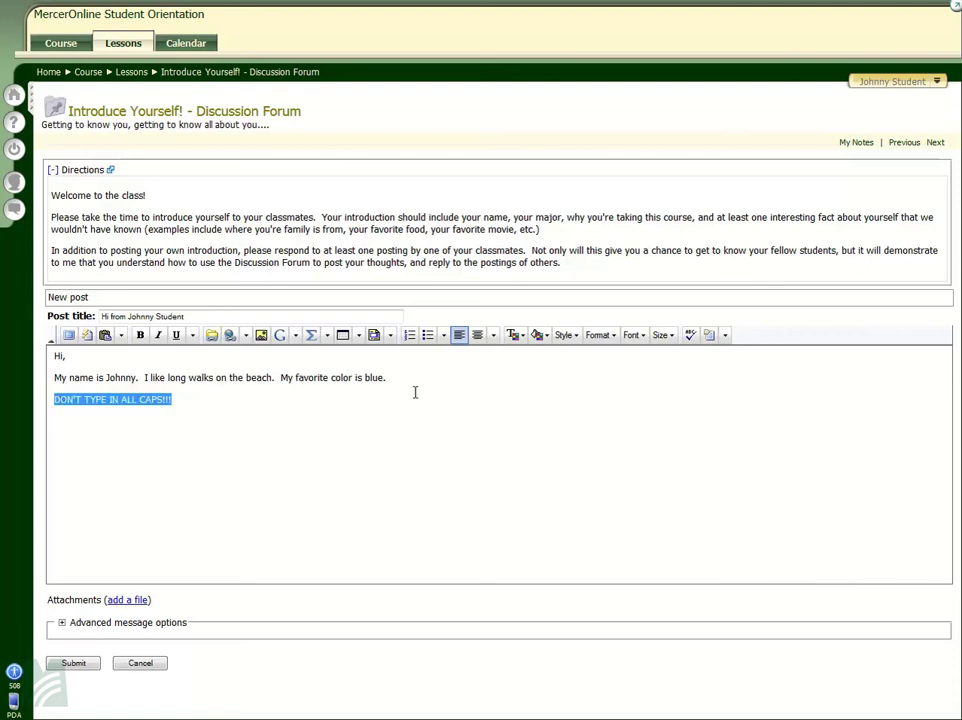
pyautogui.write('lol')
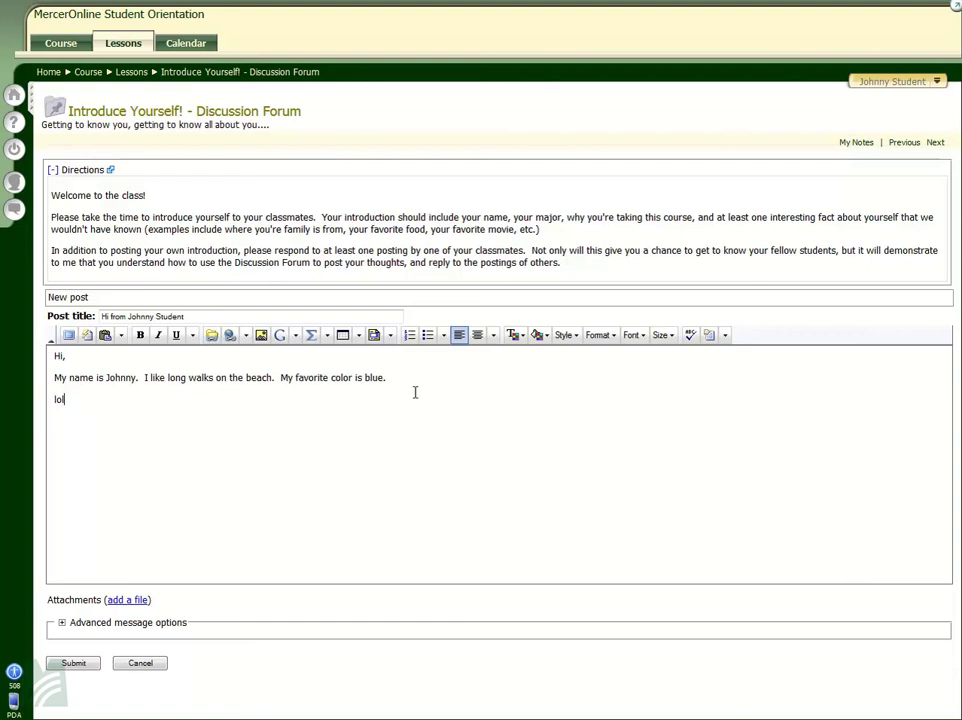
pyautogui.write(' :-) ')
pyautogui.write('1')
pyautogui.write('DK')
pyautogui.hotkey('shift', 'Home')
pyautogui.press('BackSpace')
pyautogui.write('ewe  you  u')
pyautogui.hotkey('shift', 'Home')
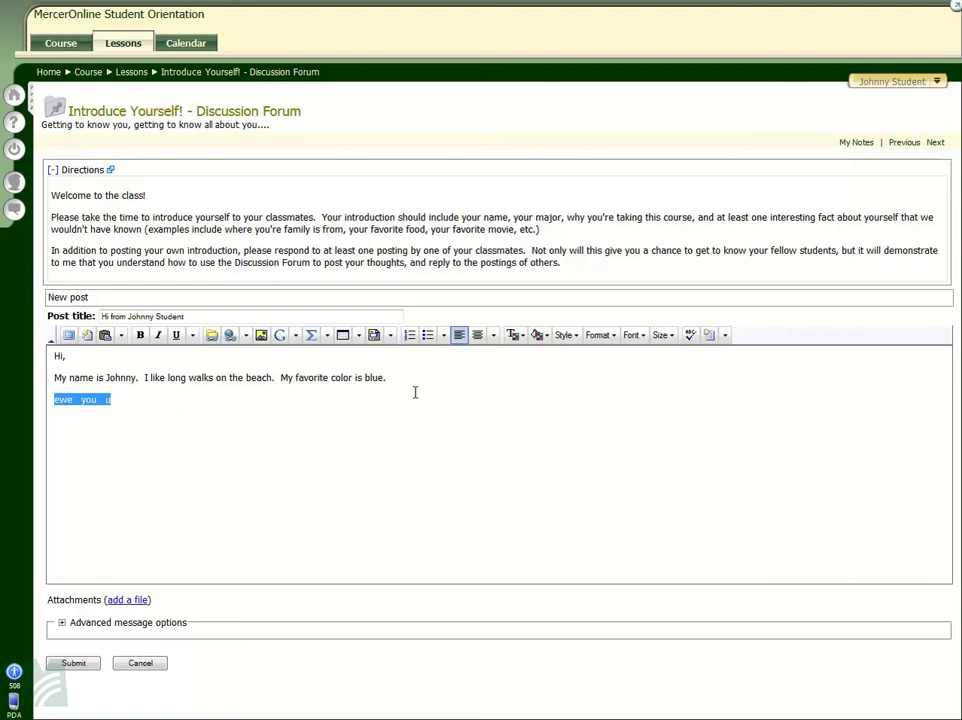
pyautogui.press('BackSpace')
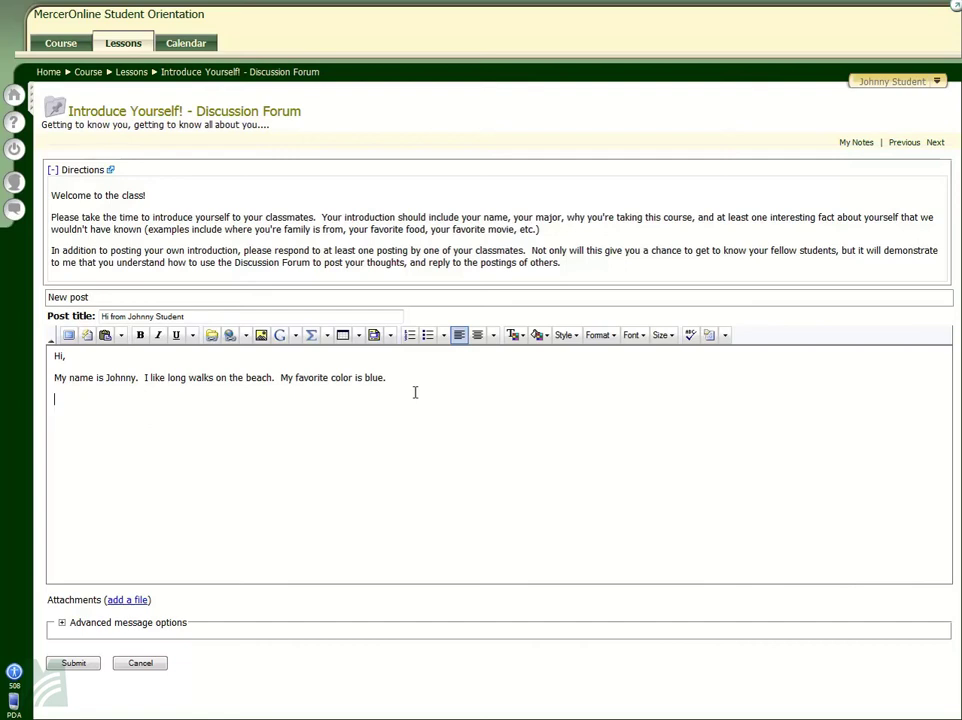
# Step: Sign the introduction with "~" and the student's first name, and submit the post to the forum
pyautogui.write('~joh')
pyautogui.press('BackSpace')
pyautogui.press('BackSpace')
pyautogui.press('BackSpace')
pyautogui.write('Johnny')
pyautogui.click(74, 664)
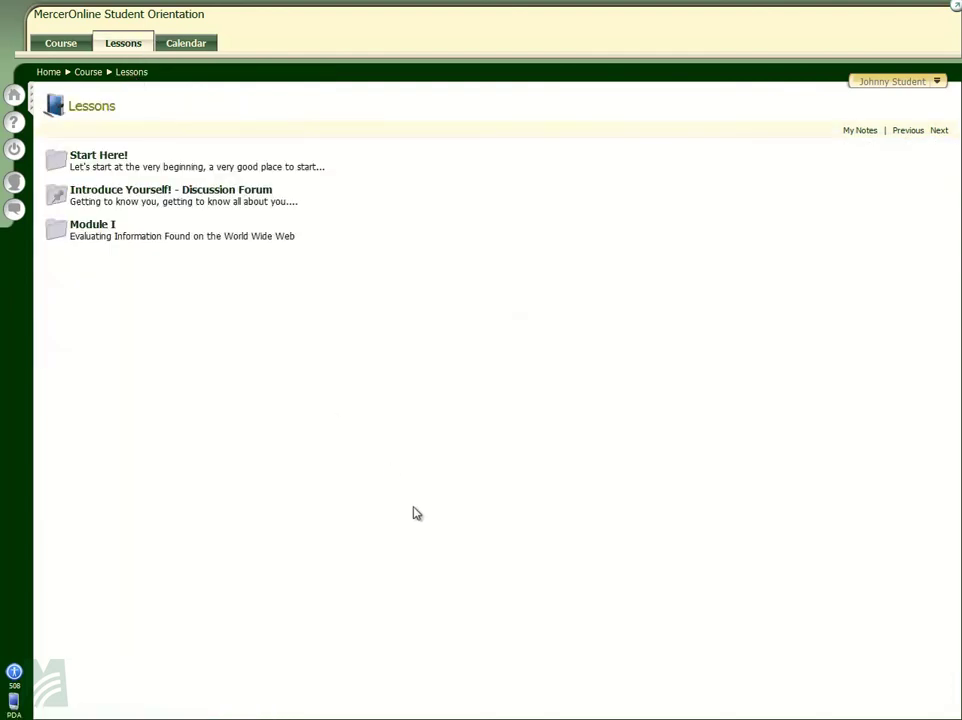
# Step: Open the Use What You've Learned... assignment dropbox in Module I and title the submission "Brilliant Essay"
pyautogui.click(93, 225)
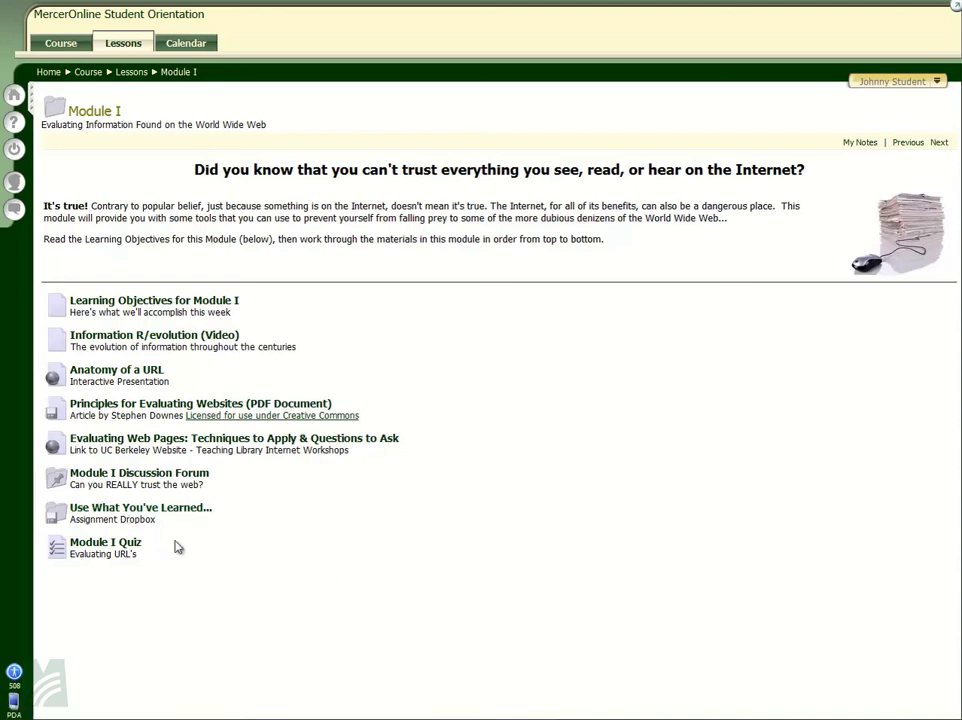
pyautogui.click(150, 516)
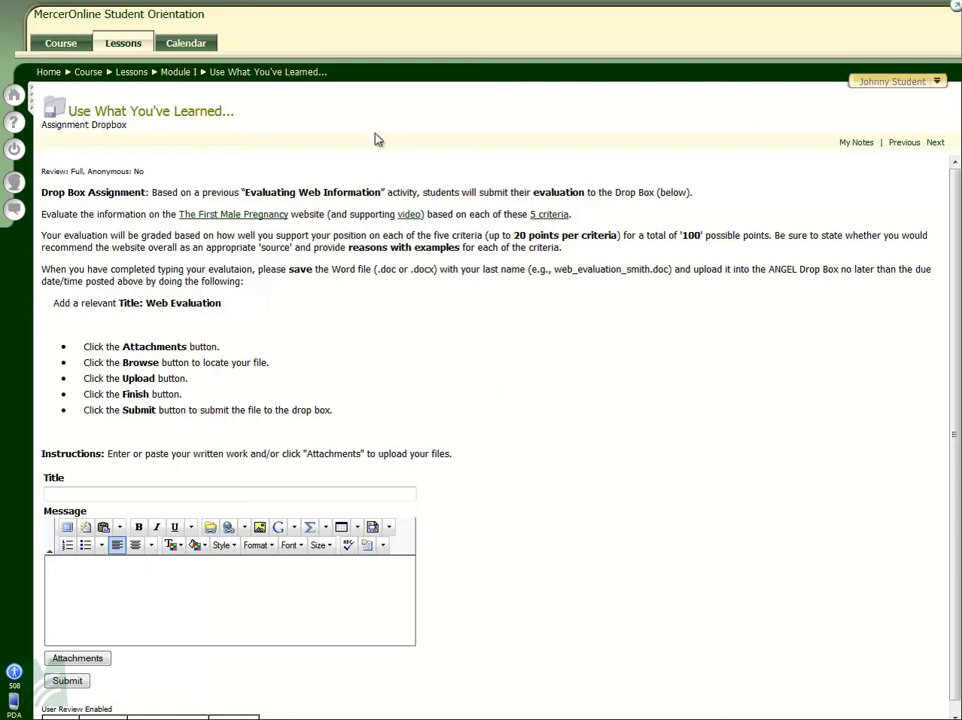
pyautogui.scroll(-1, 388, 430)
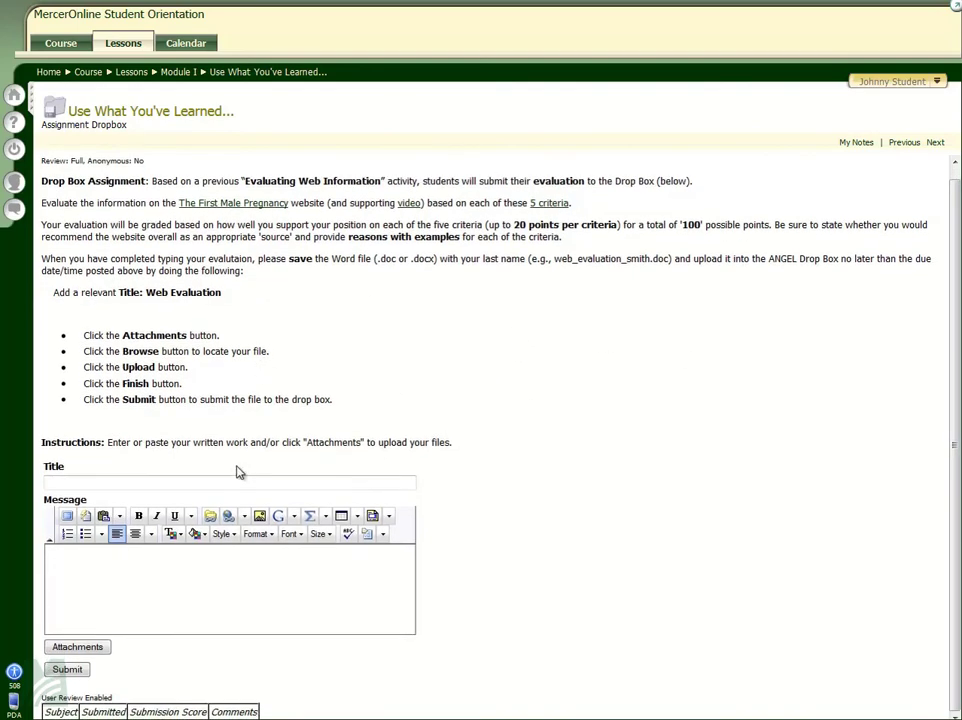
pyautogui.click(75, 480)
pyautogui.write('B')
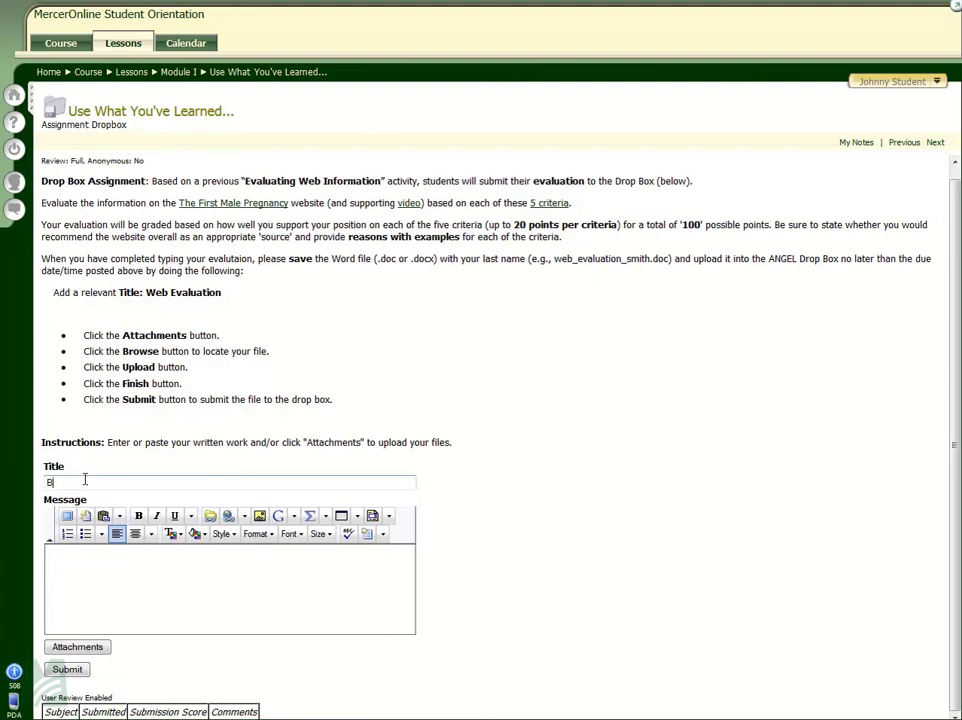
pyautogui.write('rilliant Essay')
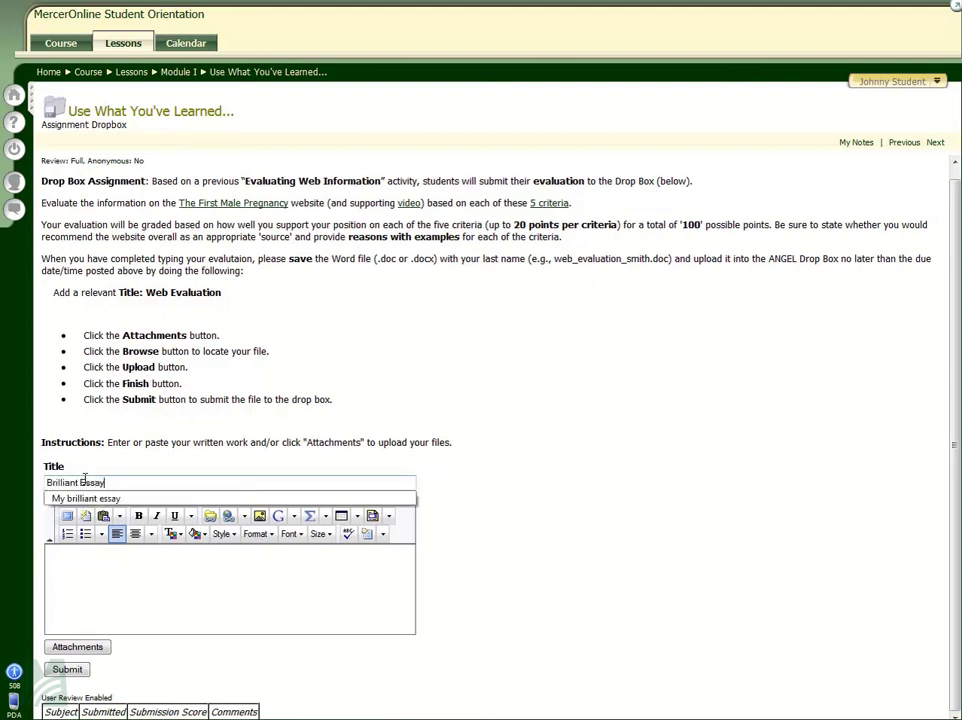
# Step: Write the submission message "Hi prof. No need to grade this... it's perfect. :-)"
pyautogui.click(382, 567)
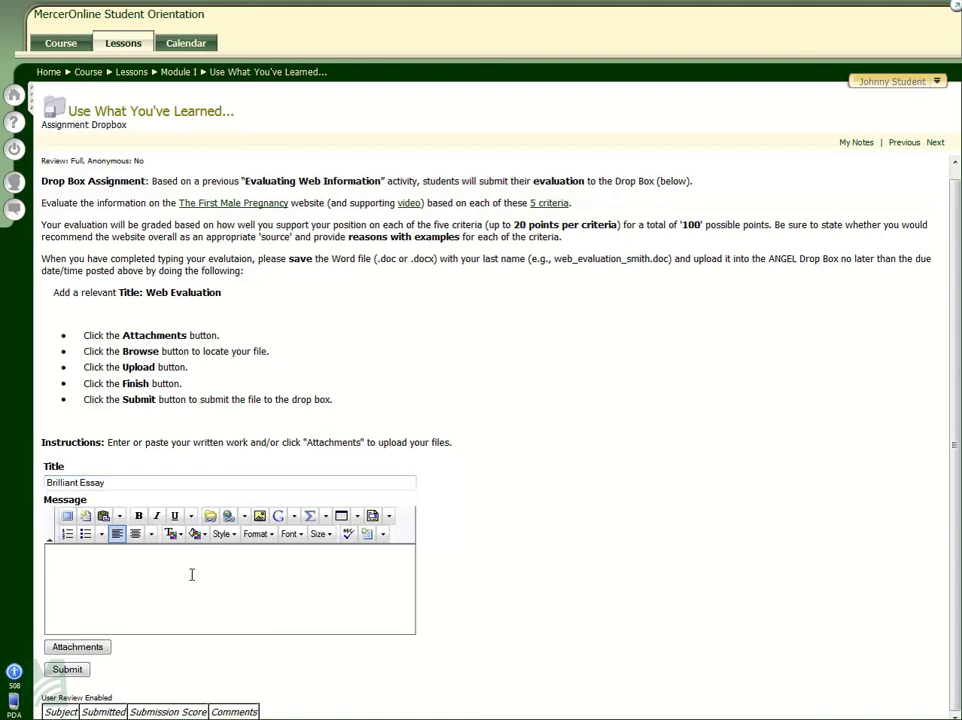
pyautogui.write('Hi prof.  no ne')
pyautogui.press('BackSpace')
pyautogui.press('BackSpace')
pyautogui.press('BackSpace')
pyautogui.press('BackSpace')
pyautogui.write('o need o')
pyautogui.write("o grade this... it's perfect. :-)")
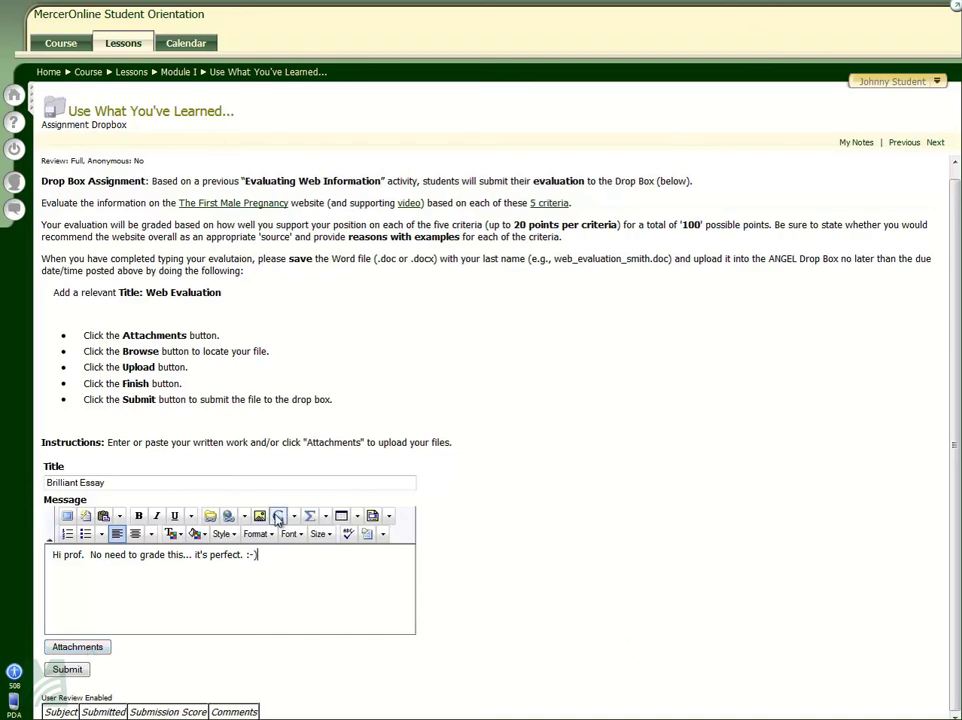
# Step: Attach the file evaluation_worksheet.docx from the VIC101_SU13 folder to the dropbox submission
pyautogui.click(100, 651)
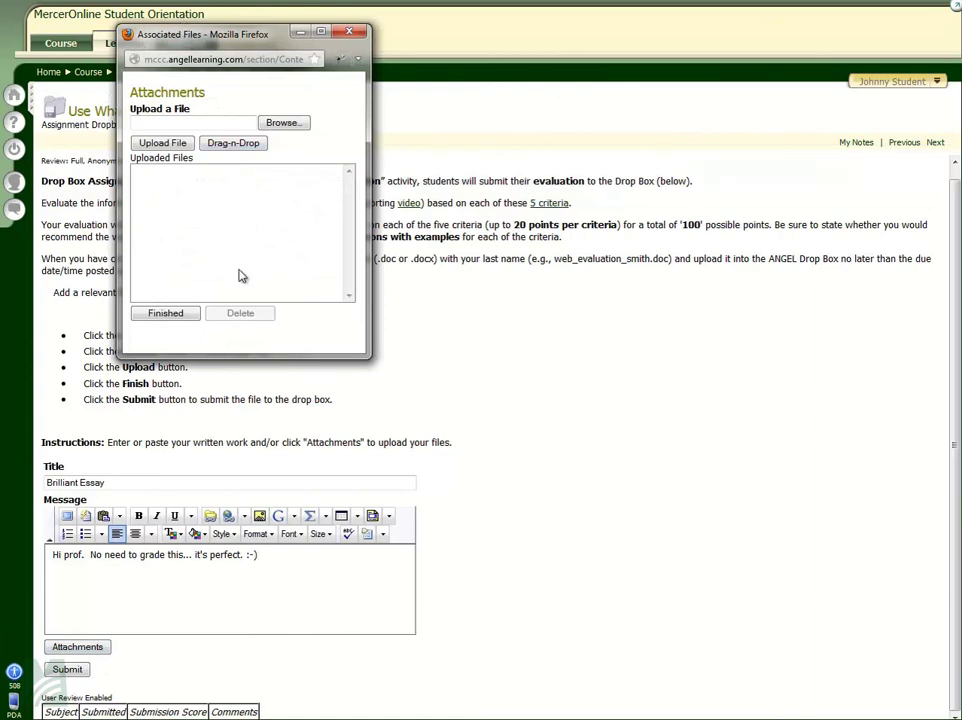
pyautogui.click(283, 122)
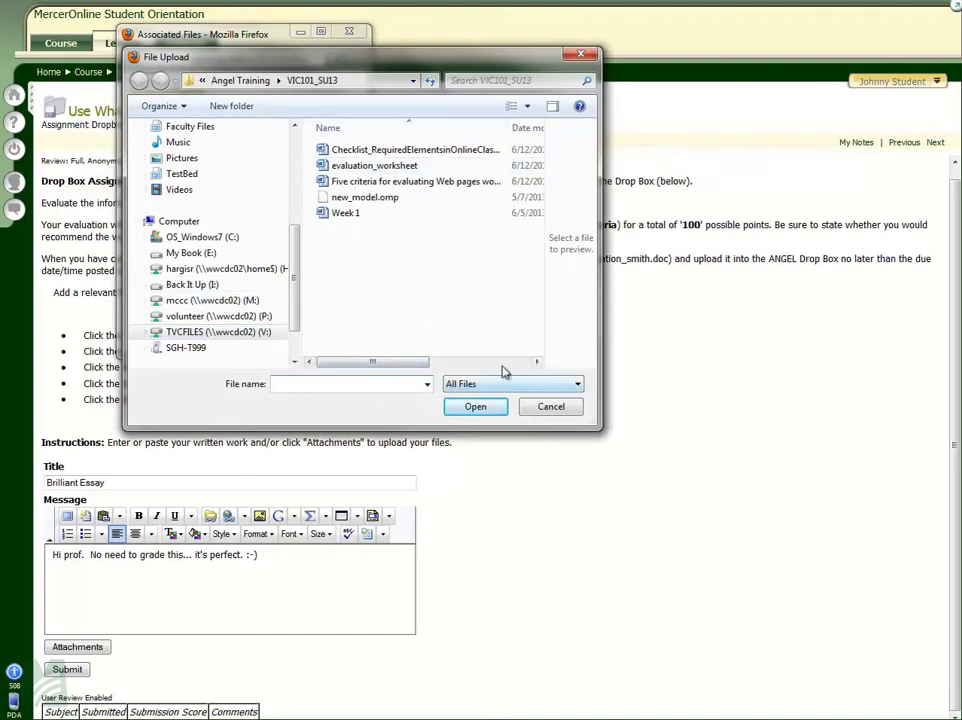
pyautogui.click(374, 170)
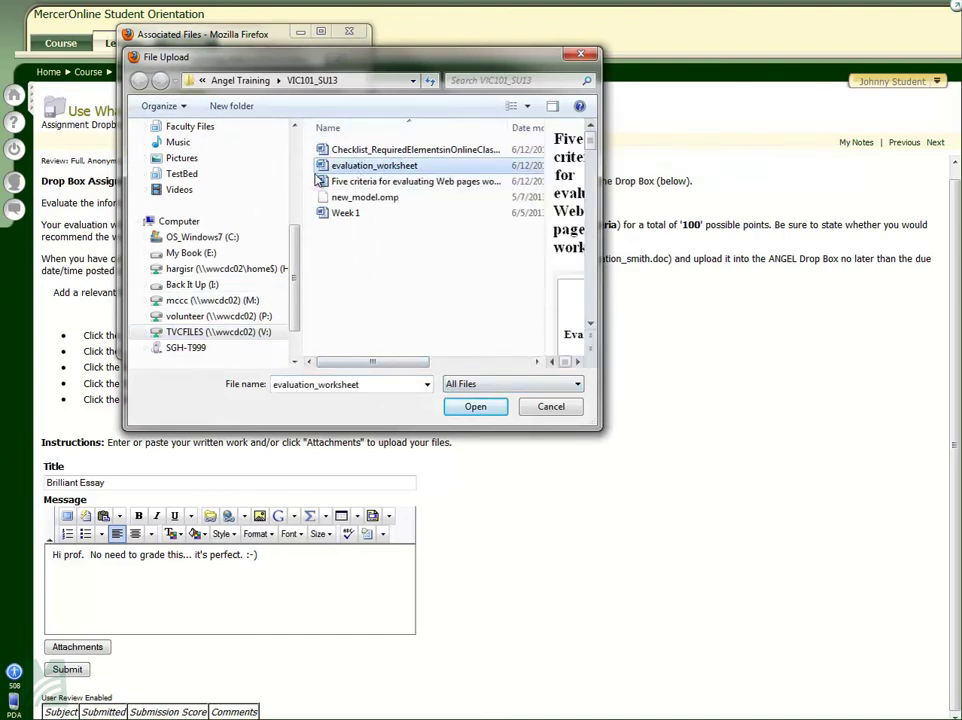
pyautogui.click(482, 411)
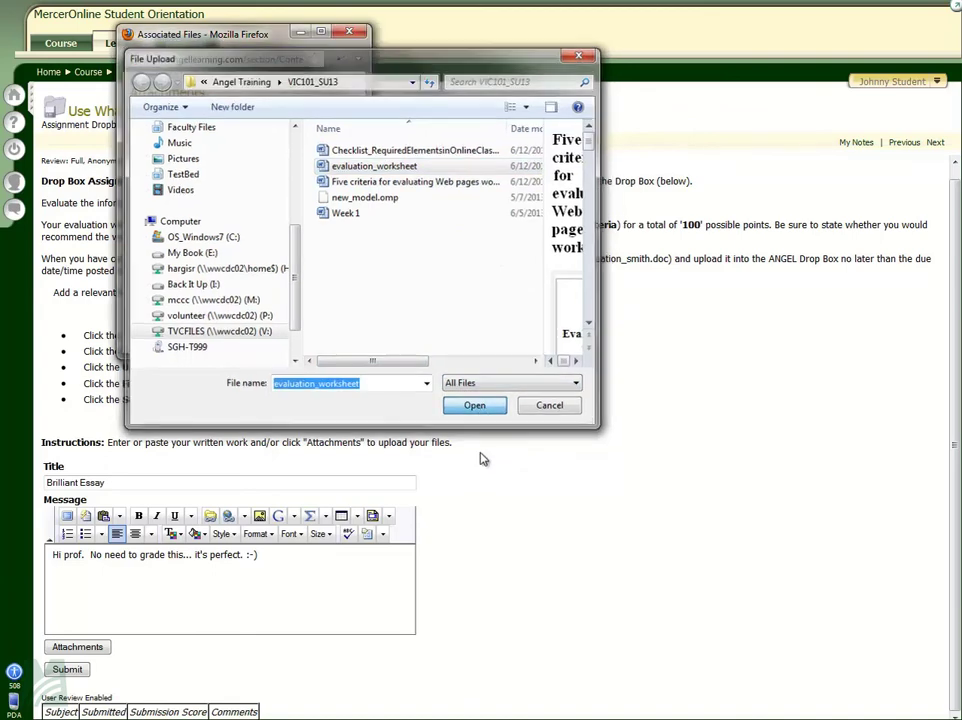
pyautogui.click(162, 143)
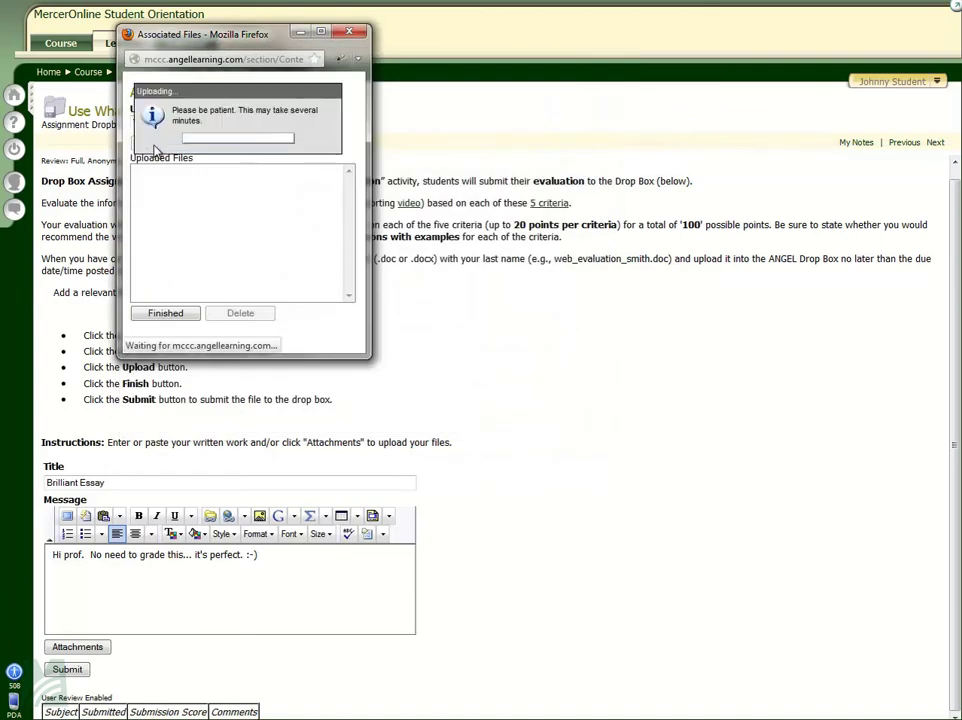
pyautogui.click(215, 173)
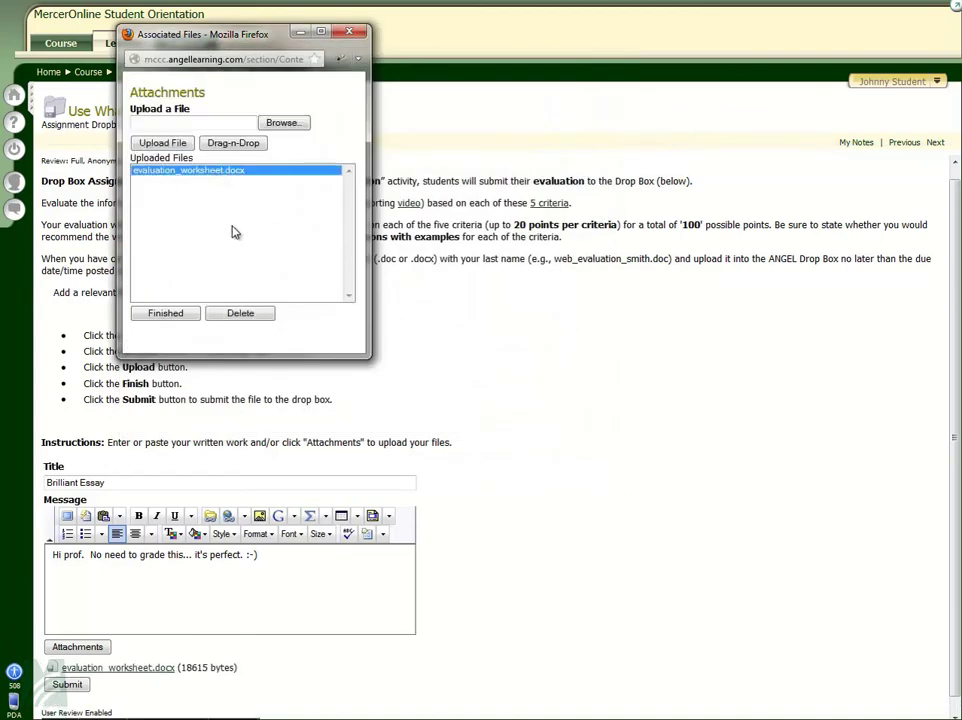
pyautogui.click(168, 315)
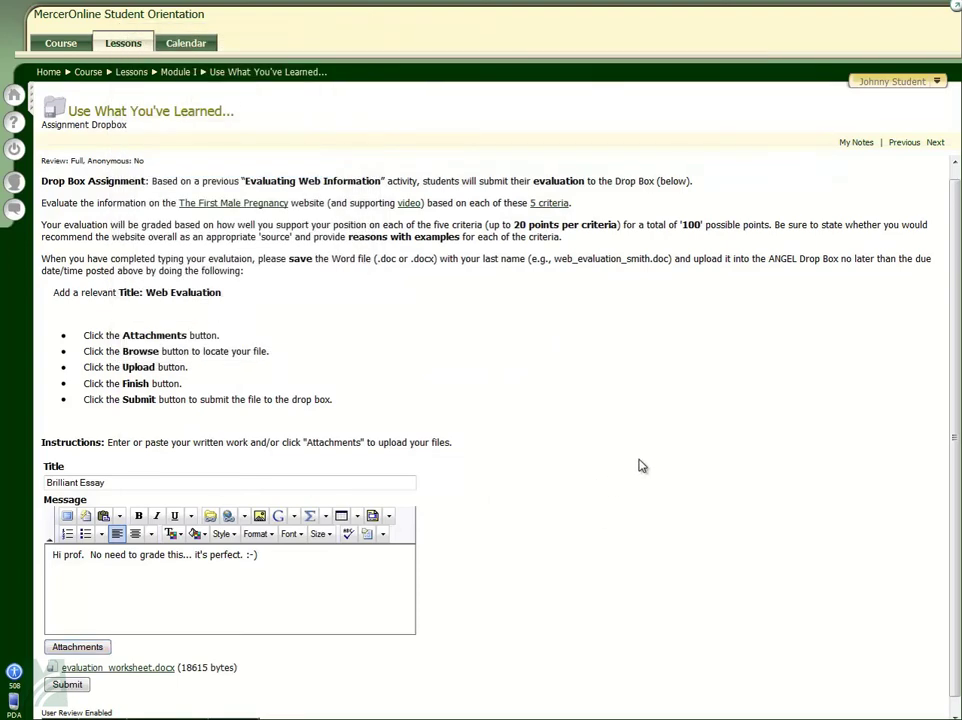
# Step: Submit the assignment to the dropbox and return to the Module I page
pyautogui.scroll(-1, 590, 468)
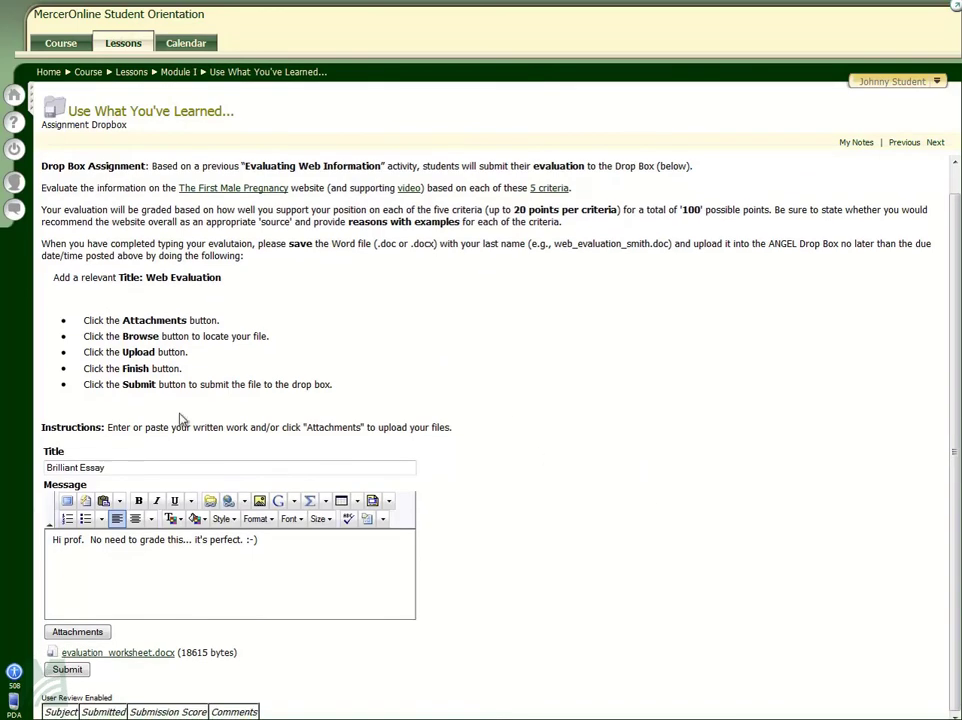
pyautogui.click(66, 669)
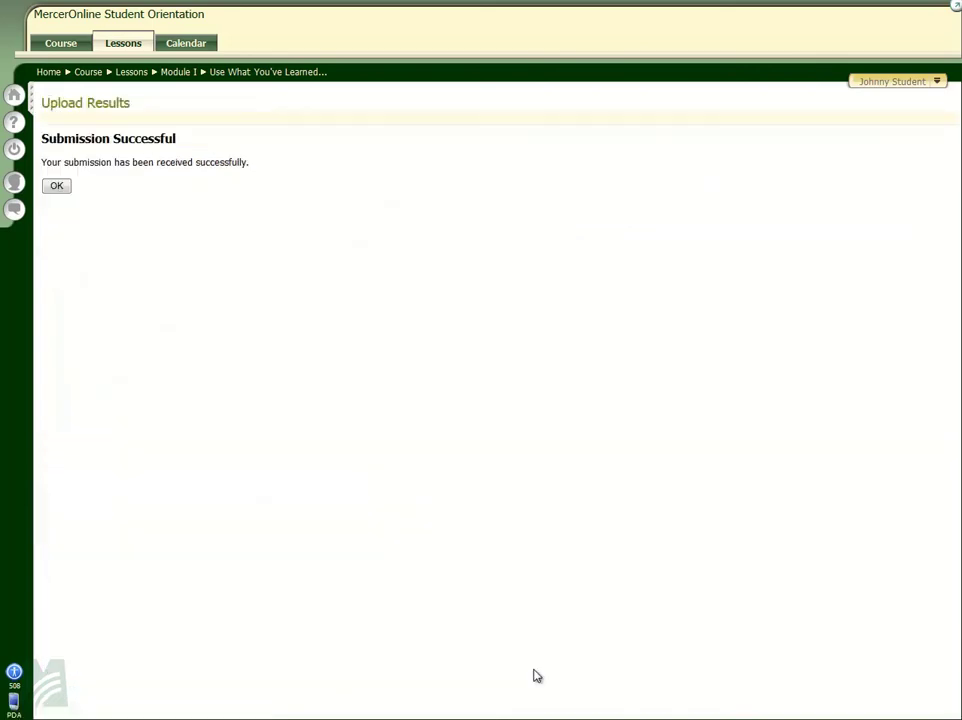
pyautogui.click(57, 186)
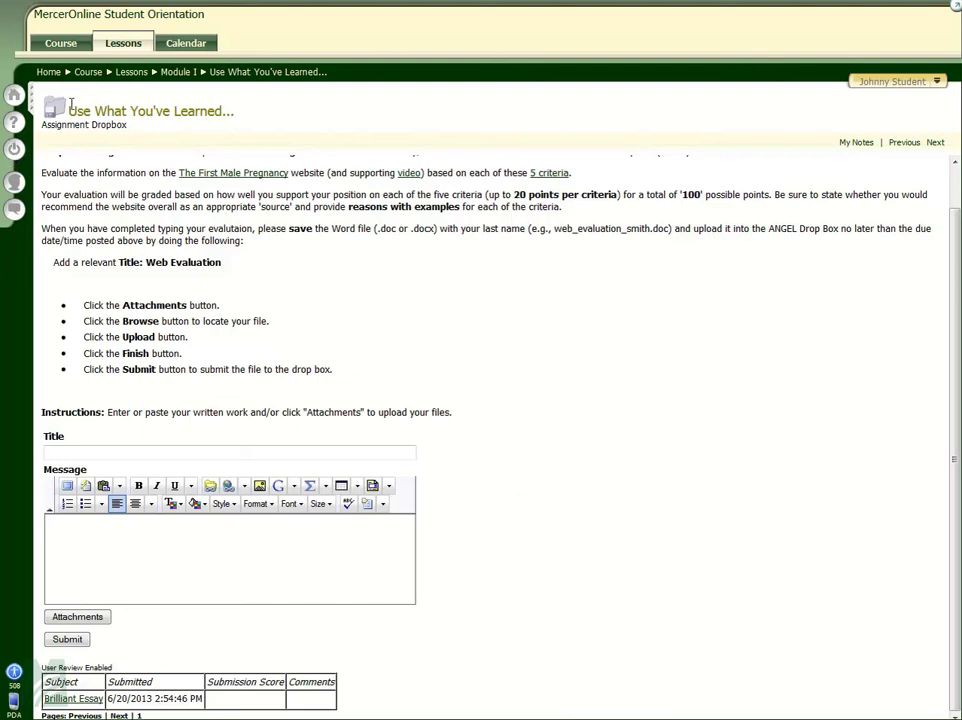
pyautogui.click(187, 73)
pyautogui.click(470, 288)
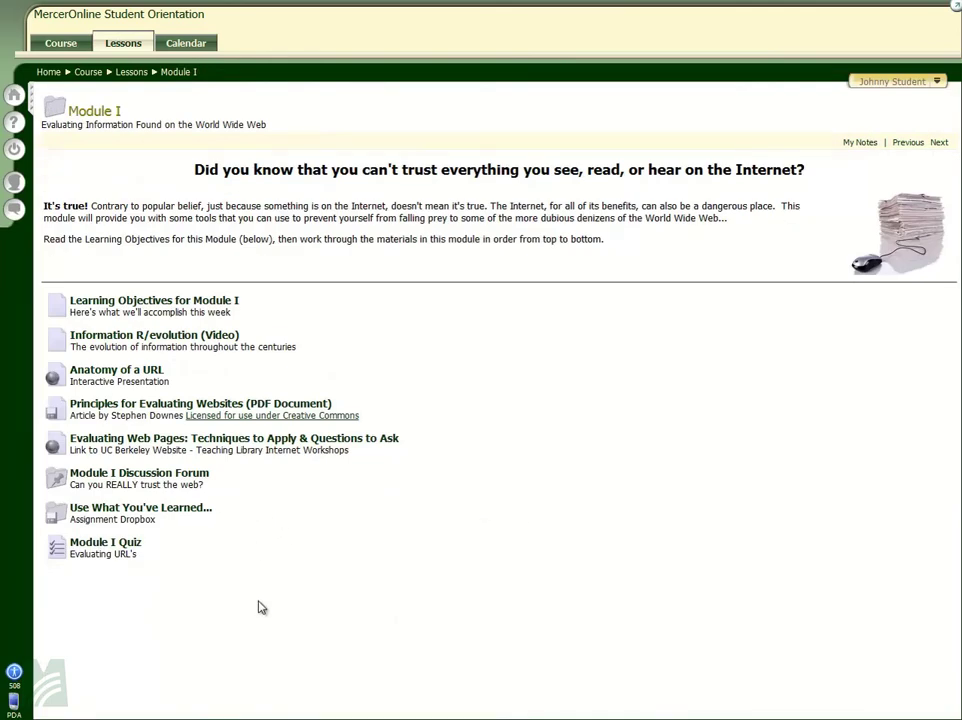
# Step: Open the Module I Quiz and begin the timed assessment
pyautogui.click(98, 545)
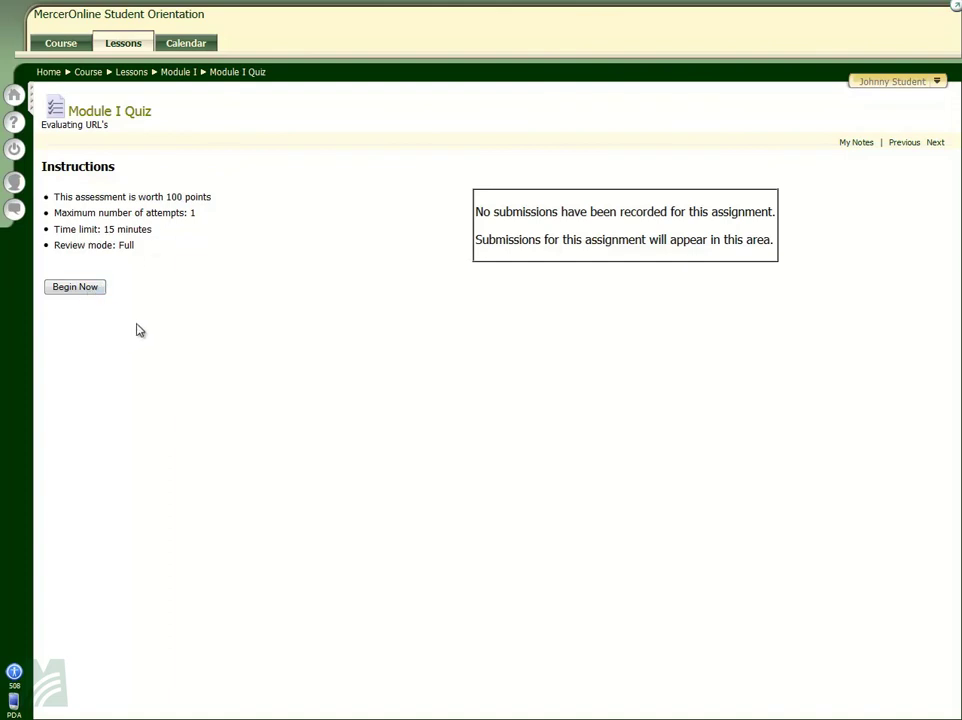
pyautogui.click(70, 287)
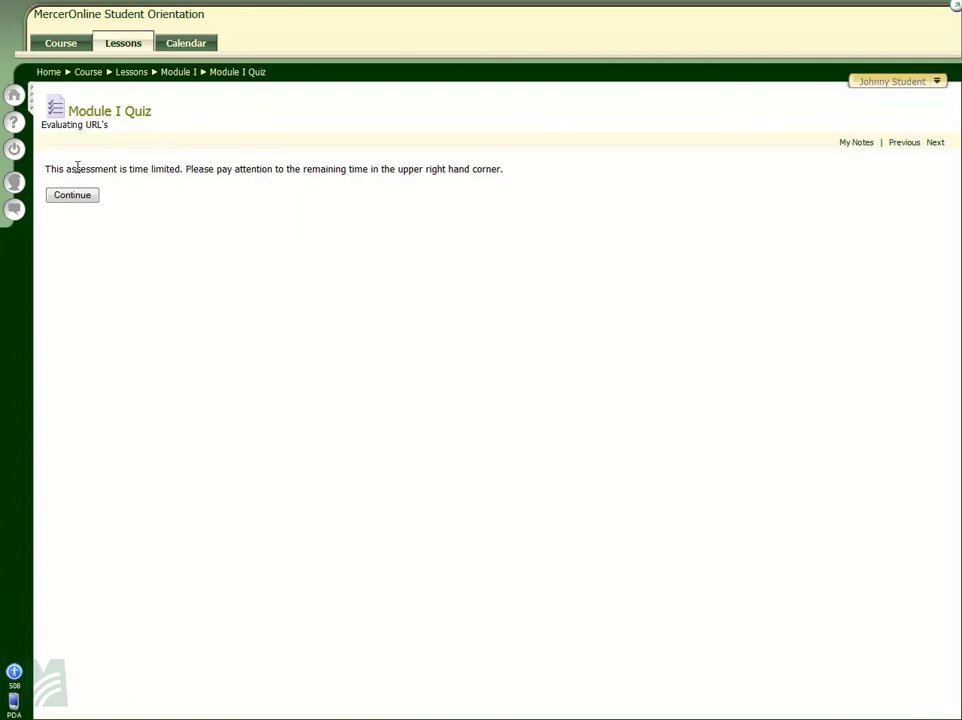
pyautogui.click(74, 196)
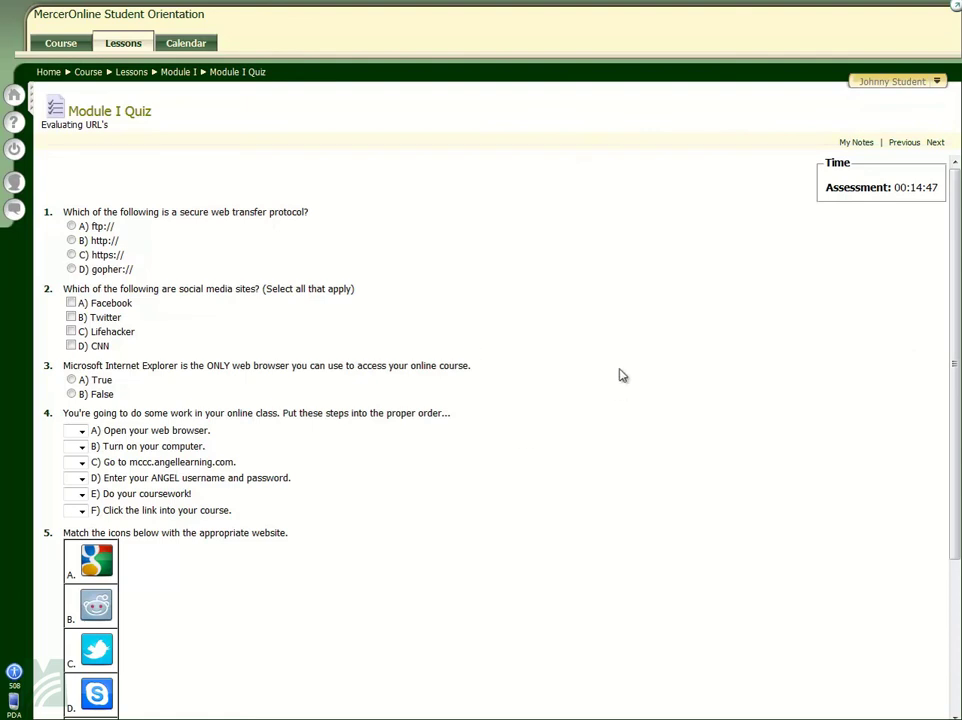
# Step: Answer quiz question 2 with Facebook and Twitter, and question 3 with False
pyautogui.scroll(-2, 631, 371)
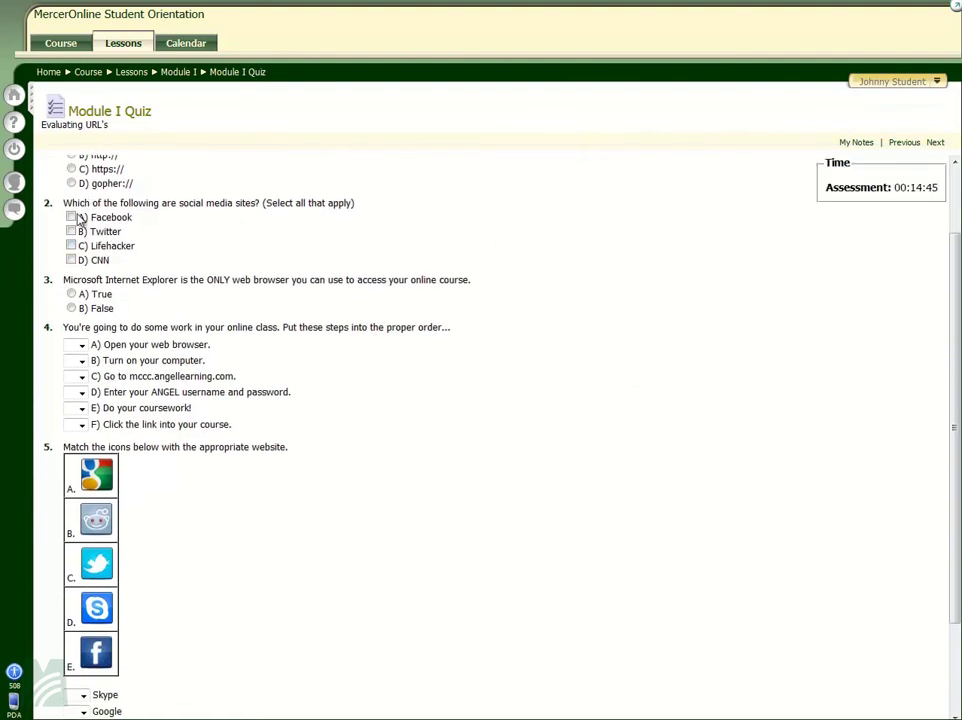
pyautogui.click(72, 218)
pyautogui.click(72, 232)
pyautogui.click(72, 309)
pyautogui.scroll(-2, 326, 336)
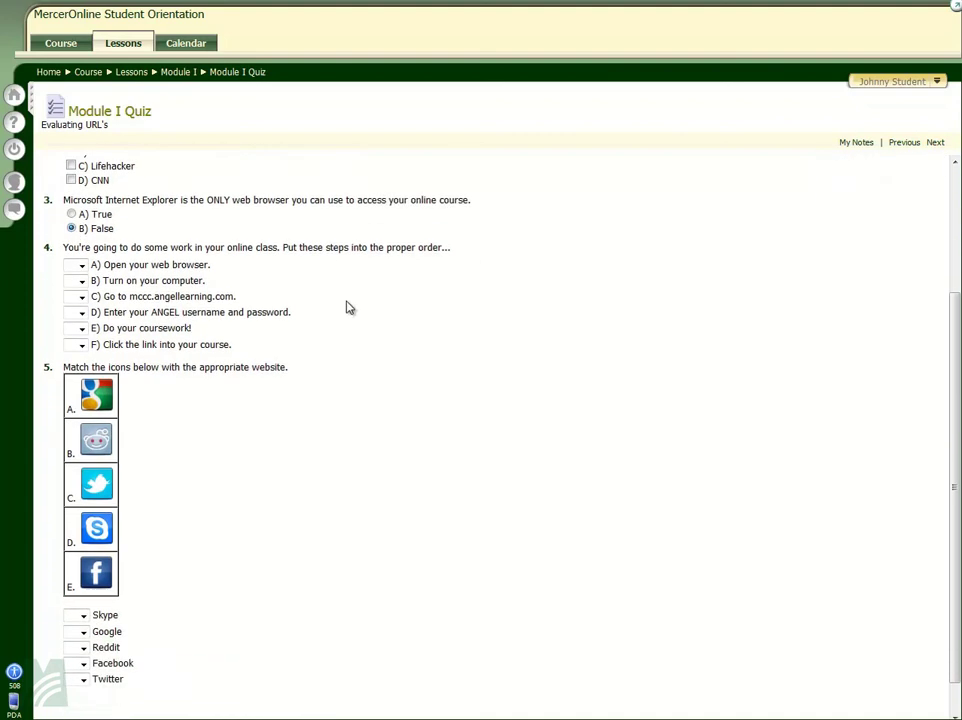
# Step: Order the question 4 steps as A 2, B 1, C 3, D 4, E 6 and F 5
pyautogui.scroll(2, 150, 215)
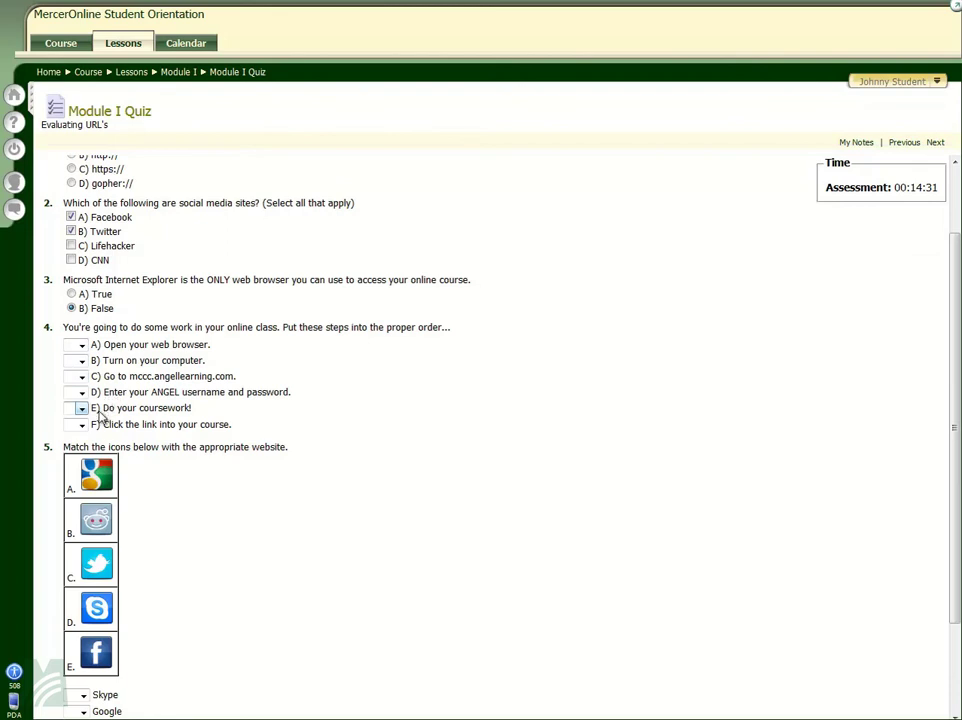
pyautogui.click(81, 361)
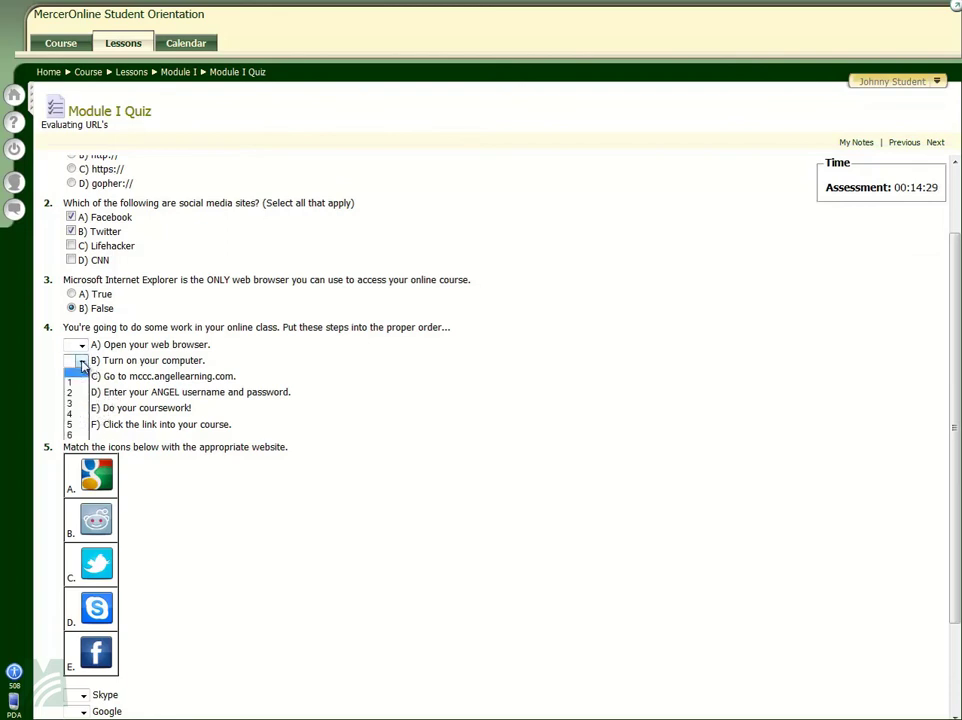
pyautogui.click(75, 387)
pyautogui.click(81, 344)
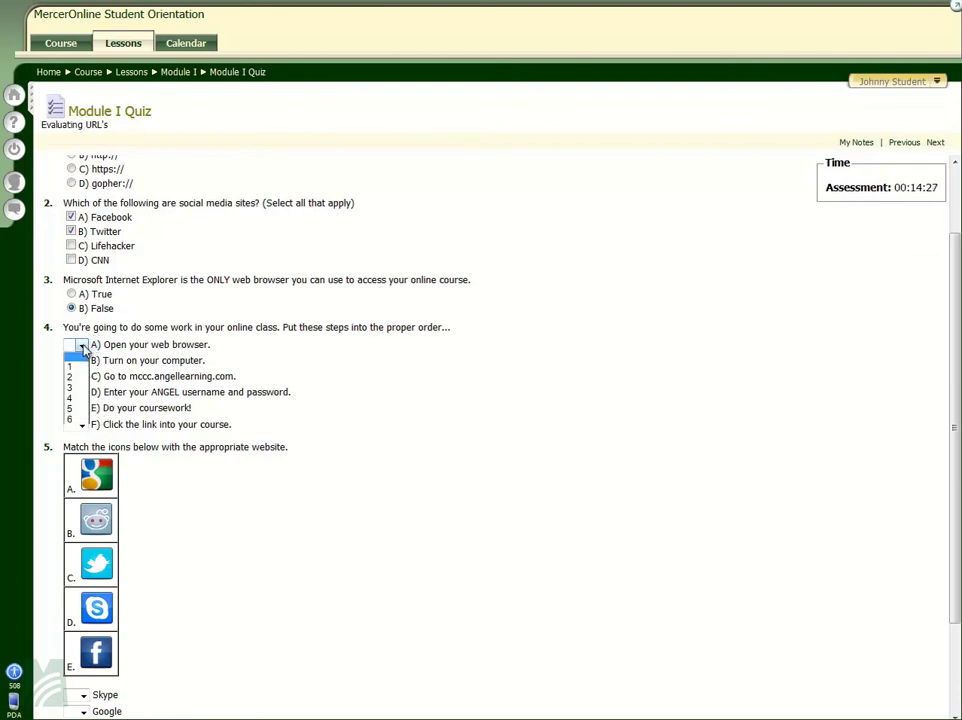
pyautogui.click(79, 377)
pyautogui.click(80, 377)
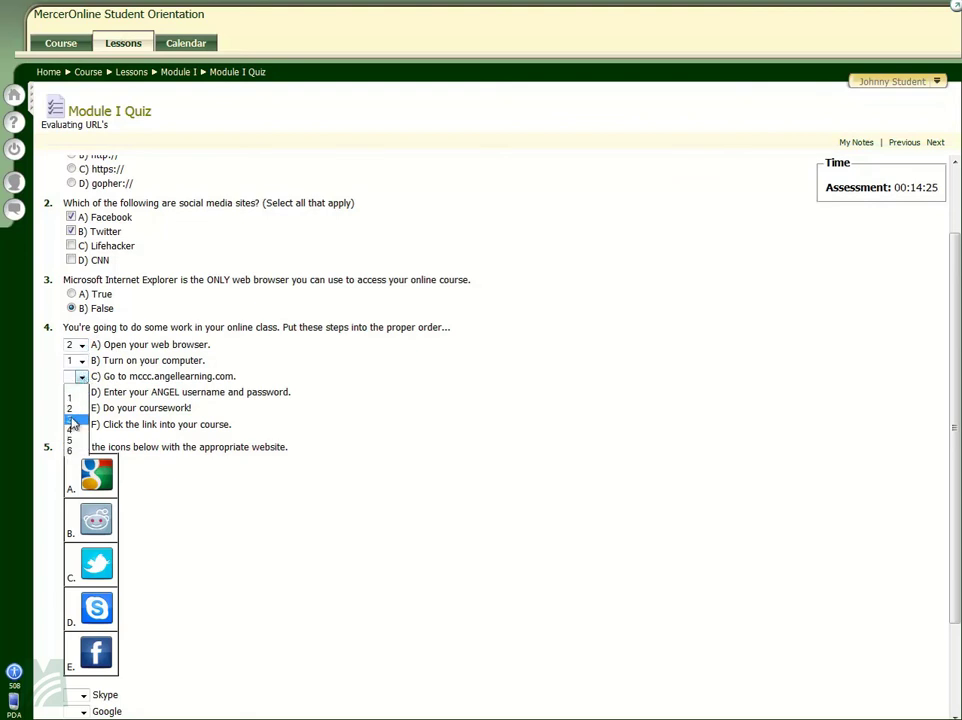
pyautogui.click(72, 421)
pyautogui.click(81, 392)
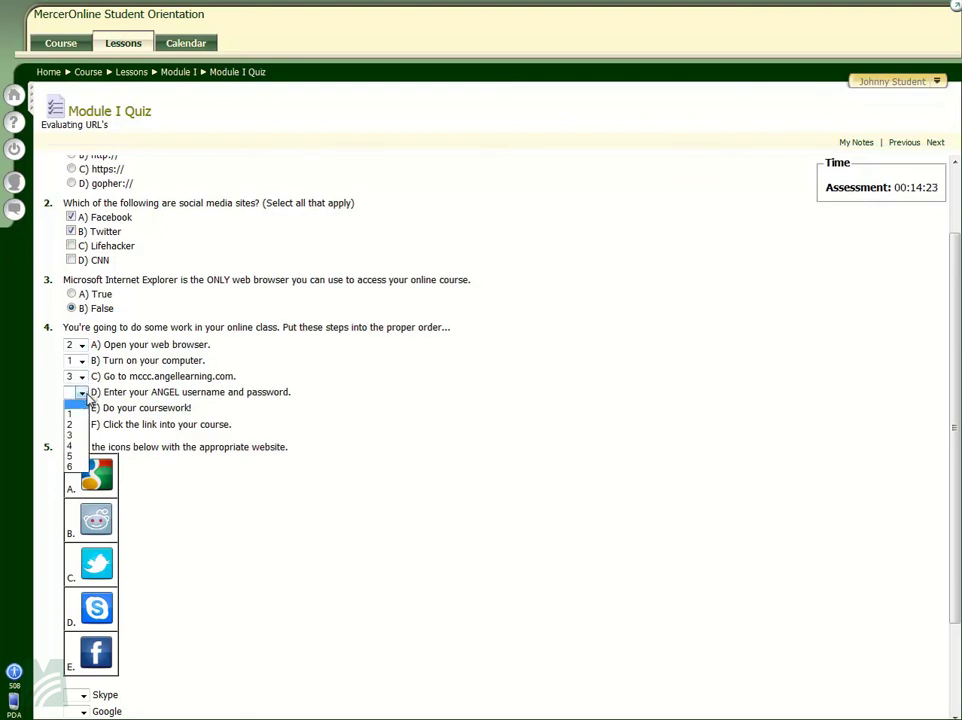
pyautogui.click(70, 445)
pyautogui.click(81, 424)
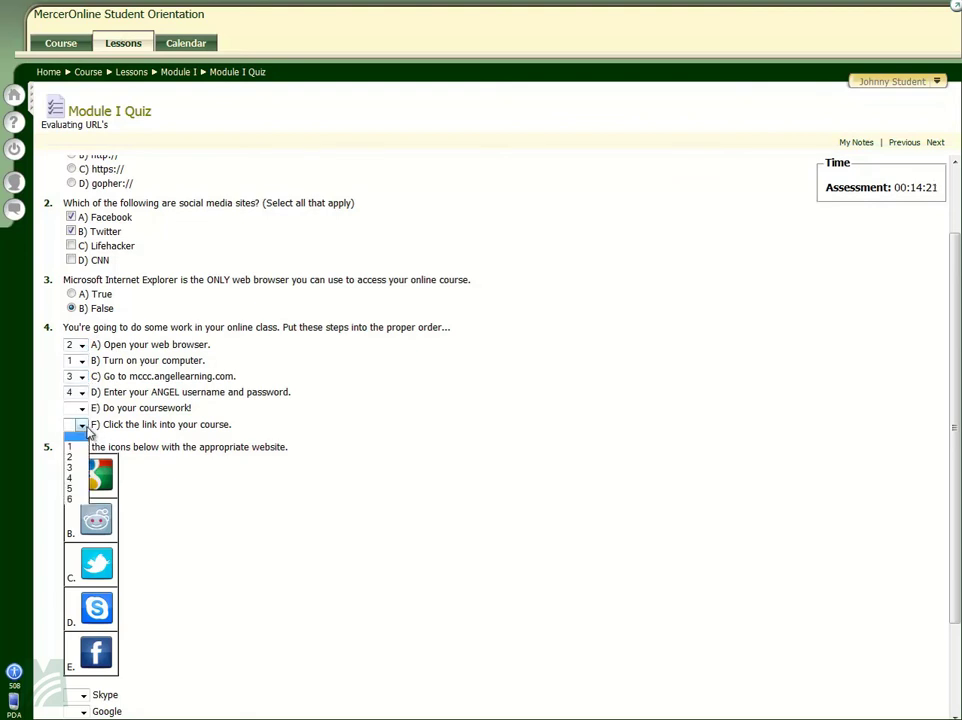
pyautogui.click(71, 488)
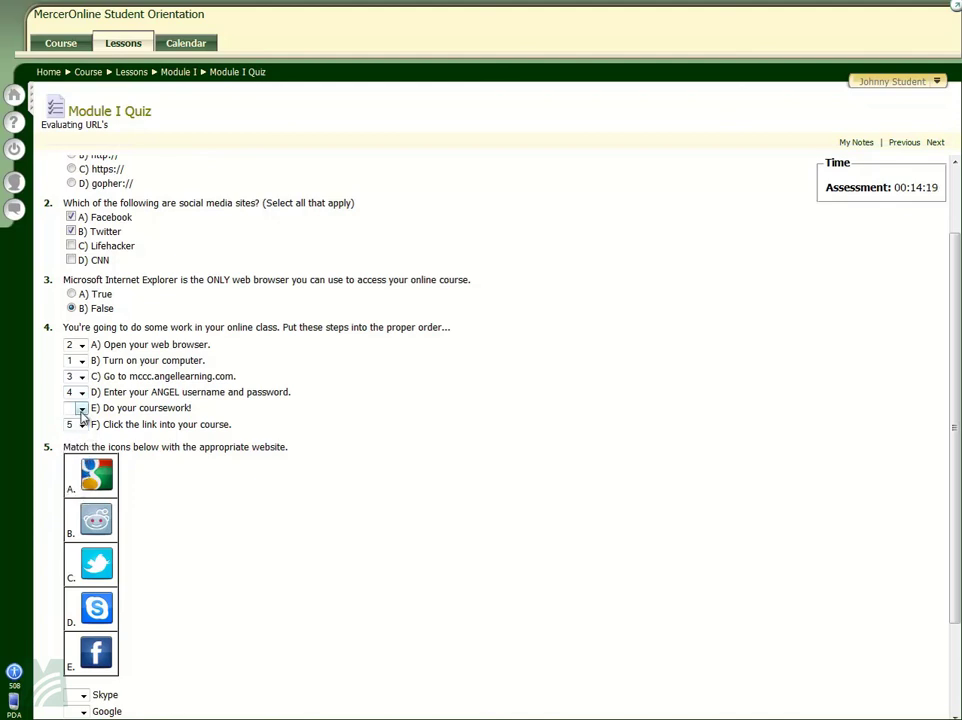
pyautogui.click(81, 408)
pyautogui.click(70, 482)
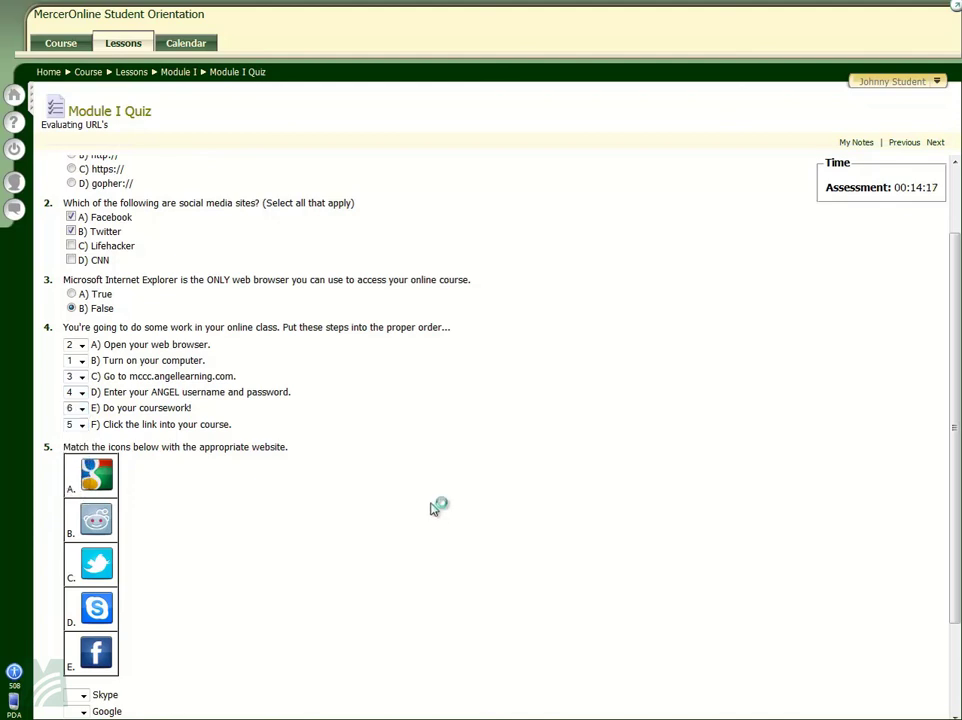
# Step: Match the question 5 websites to their icons: Skype D, Google A, Reddit B, Facebook E and Twitter C
pyautogui.scroll(-3, 410, 420)
pyautogui.click(83, 580)
pyautogui.click(70, 632)
pyautogui.click(82, 595)
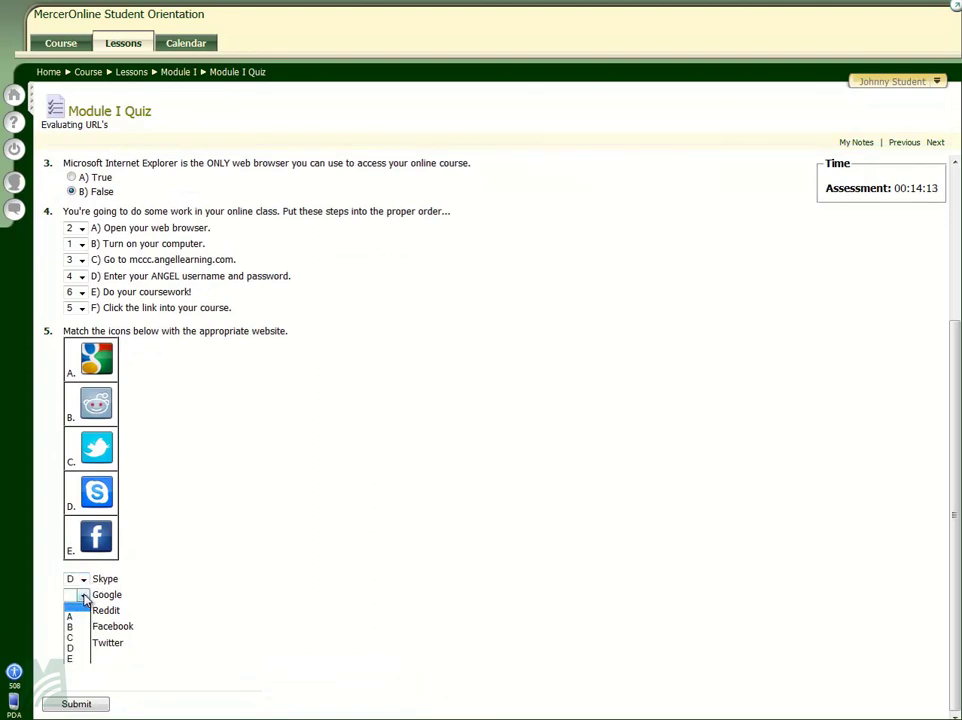
pyautogui.click(76, 616)
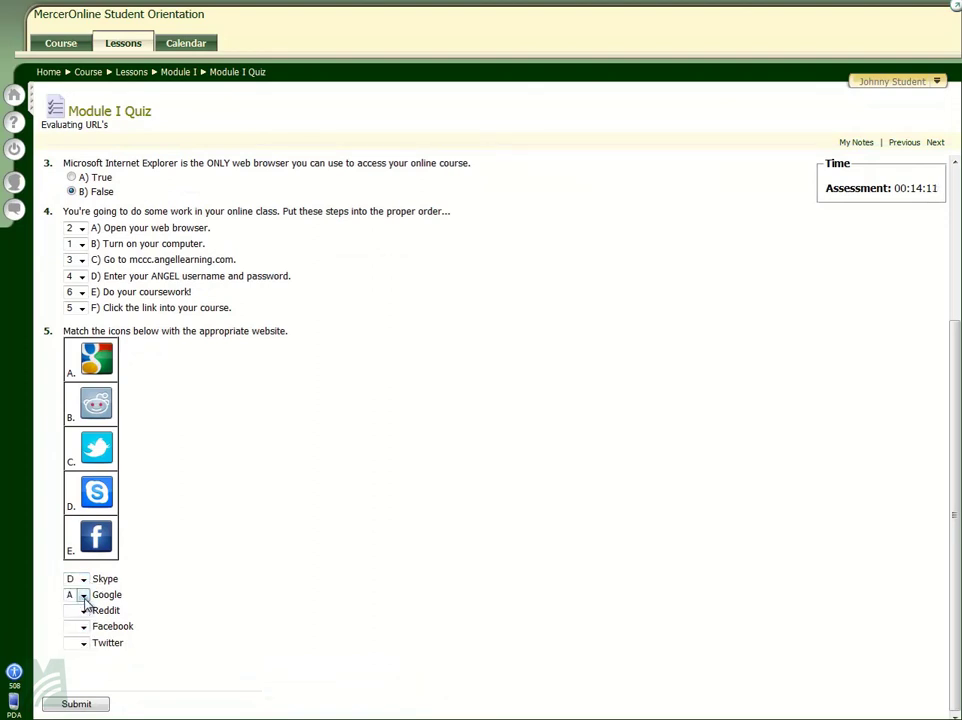
pyautogui.click(84, 611)
pyautogui.click(70, 642)
pyautogui.click(83, 627)
pyautogui.click(70, 690)
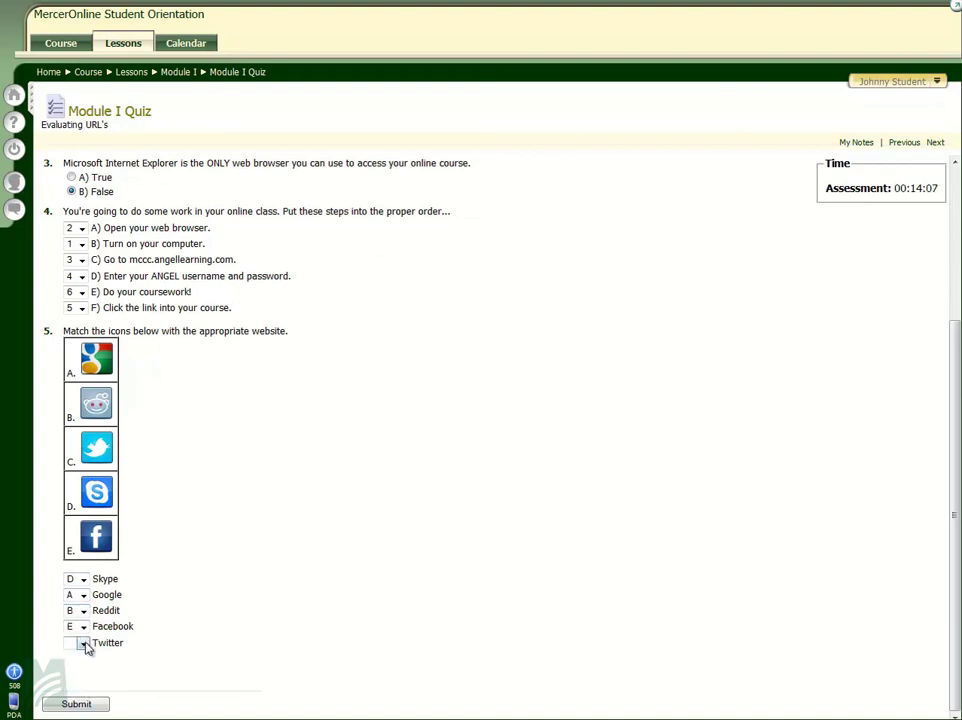
pyautogui.click(84, 643)
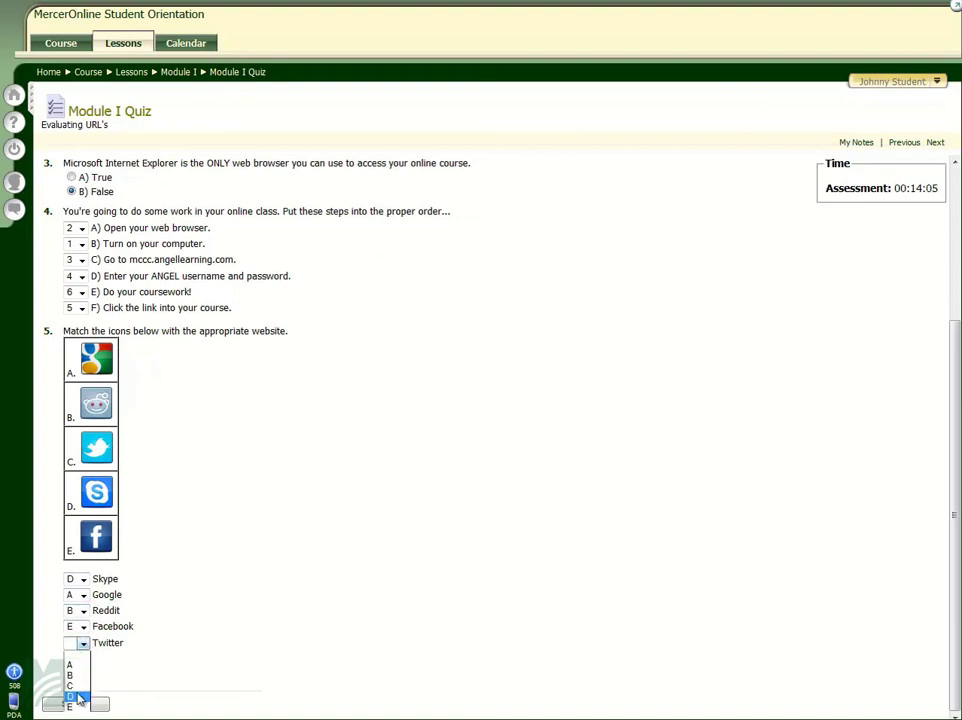
pyautogui.click(72, 675)
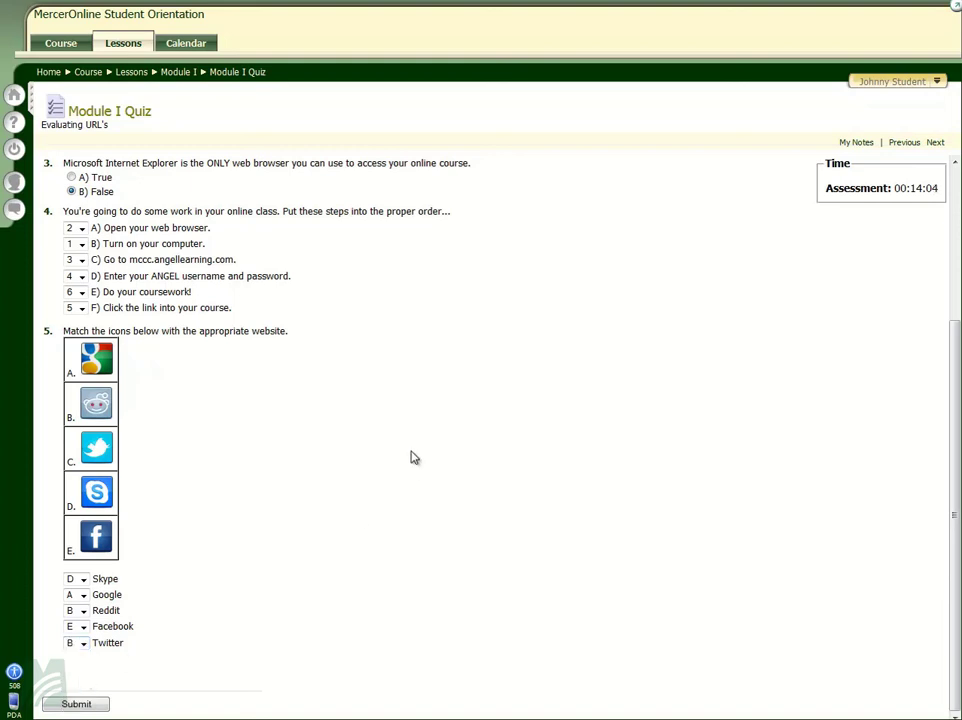
pyautogui.click(84, 643)
pyautogui.click(76, 687)
# Step: Try to submit the quiz with question 1 unanswered, and cancel the incomplete submission
pyautogui.click(76, 705)
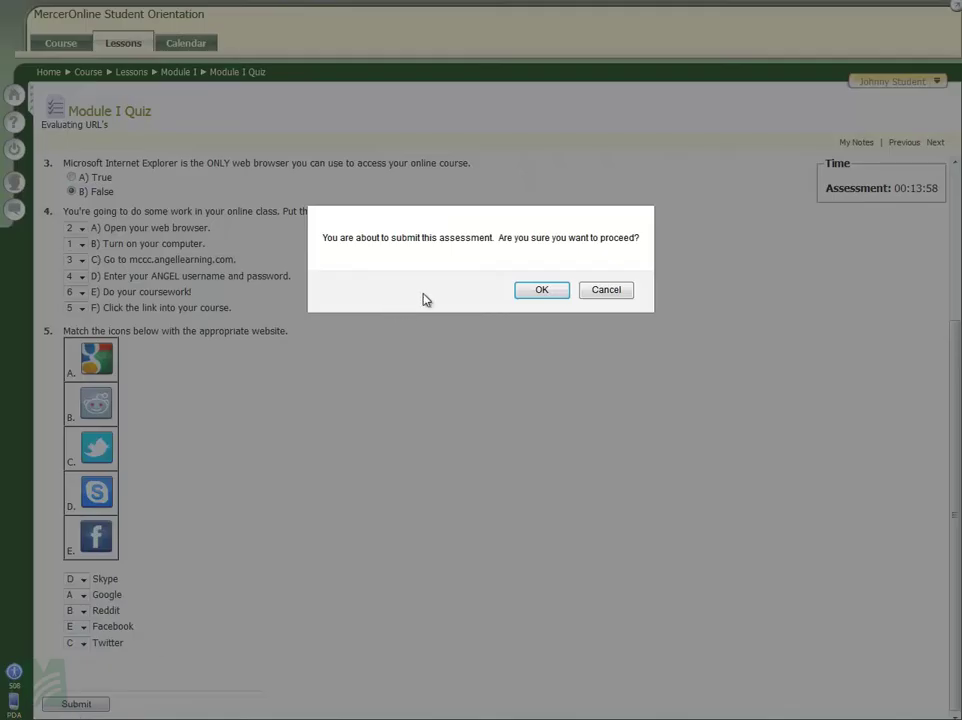
pyautogui.click(531, 291)
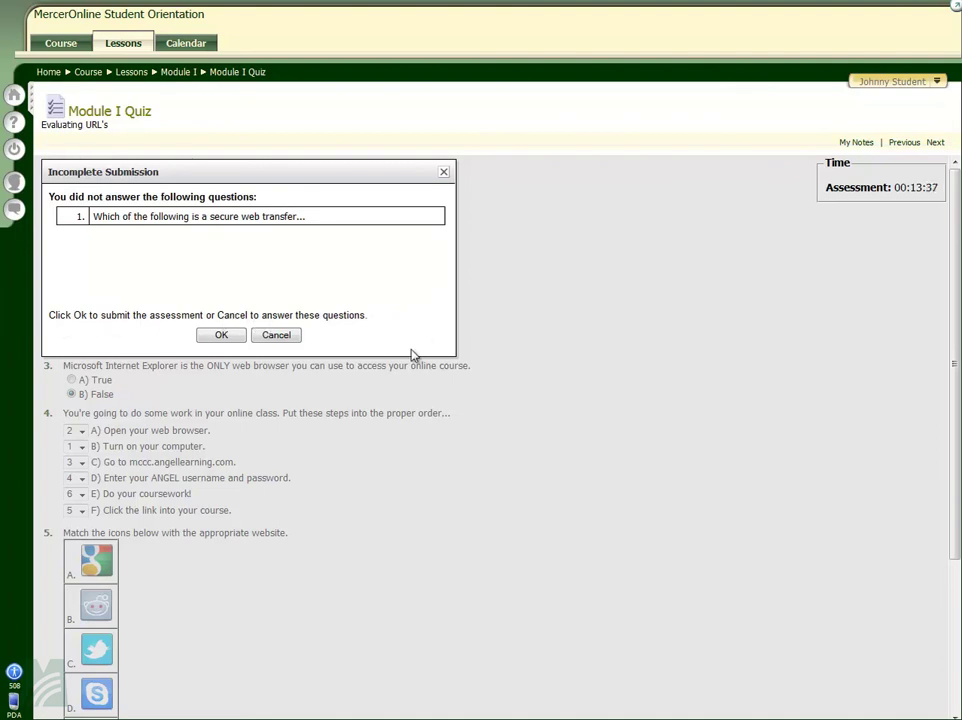
pyautogui.click(268, 336)
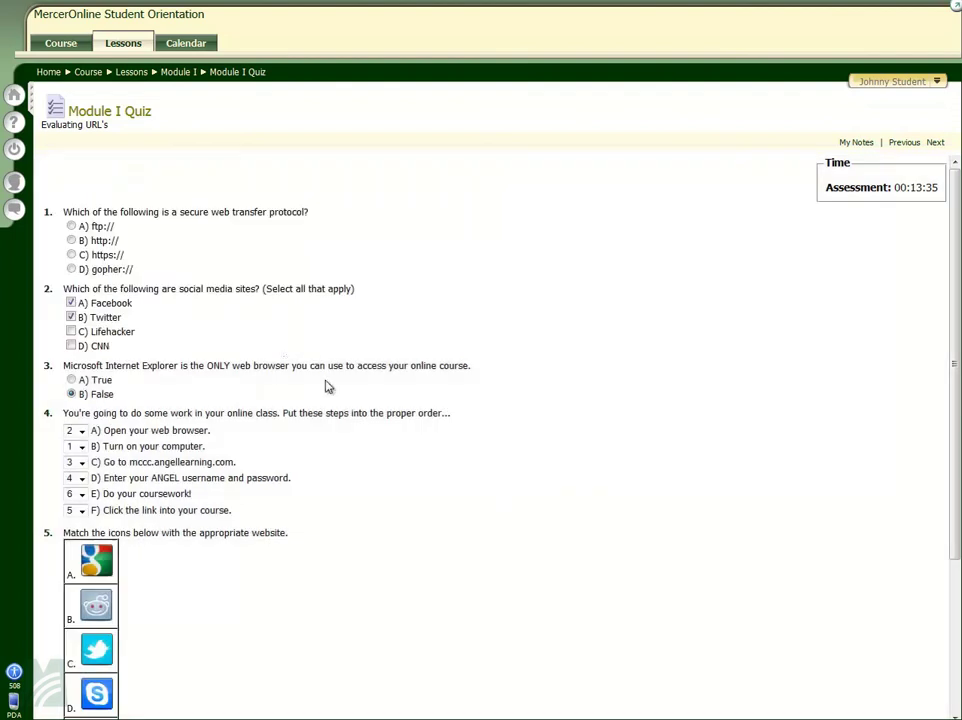
pyautogui.click(72, 255)
pyautogui.scroll(-3, 655, 305)
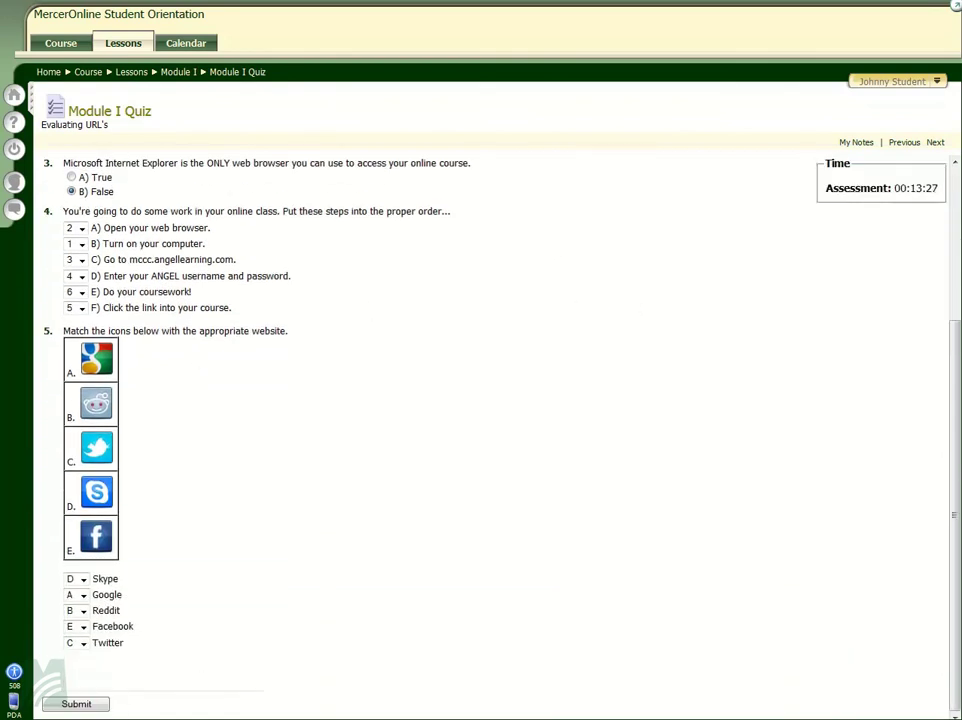
pyautogui.click(74, 705)
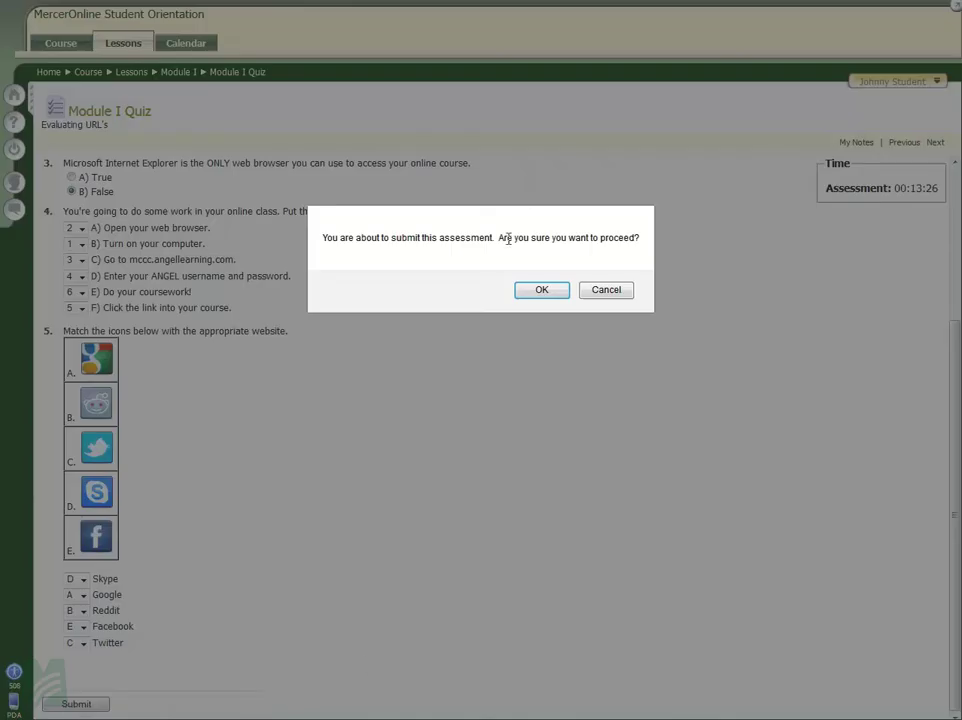
pyautogui.click(542, 290)
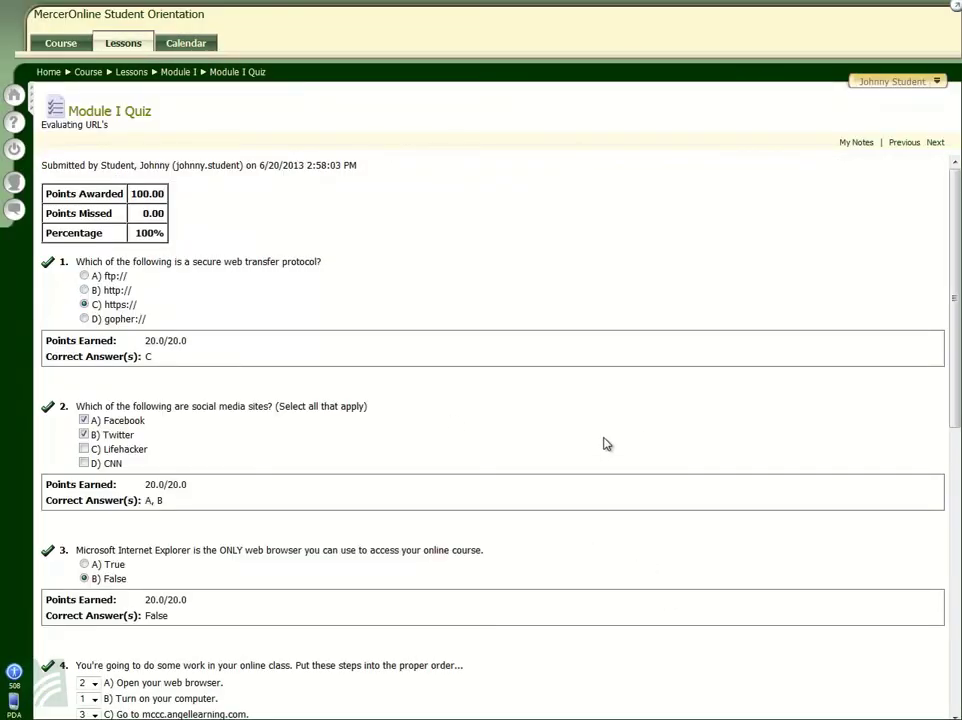
# Step: Review the graded answers to all quiz questions and continue to the quiz's submission summary
pyautogui.scroll(-5, 604, 442)
pyautogui.scroll(1, 584, 444)
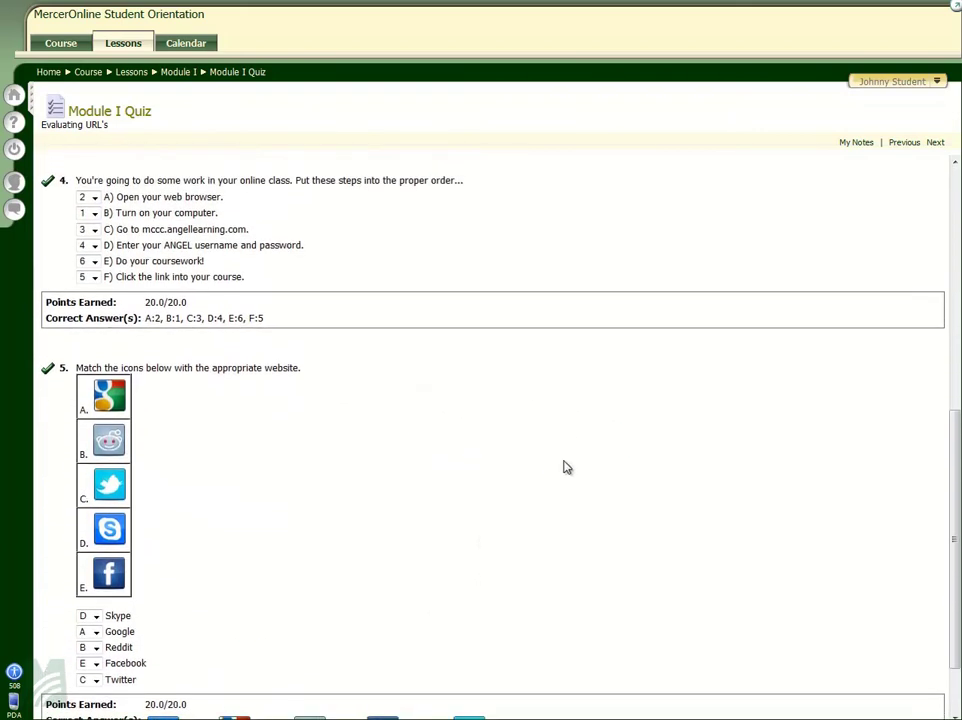
pyautogui.scroll(-2, 565, 463)
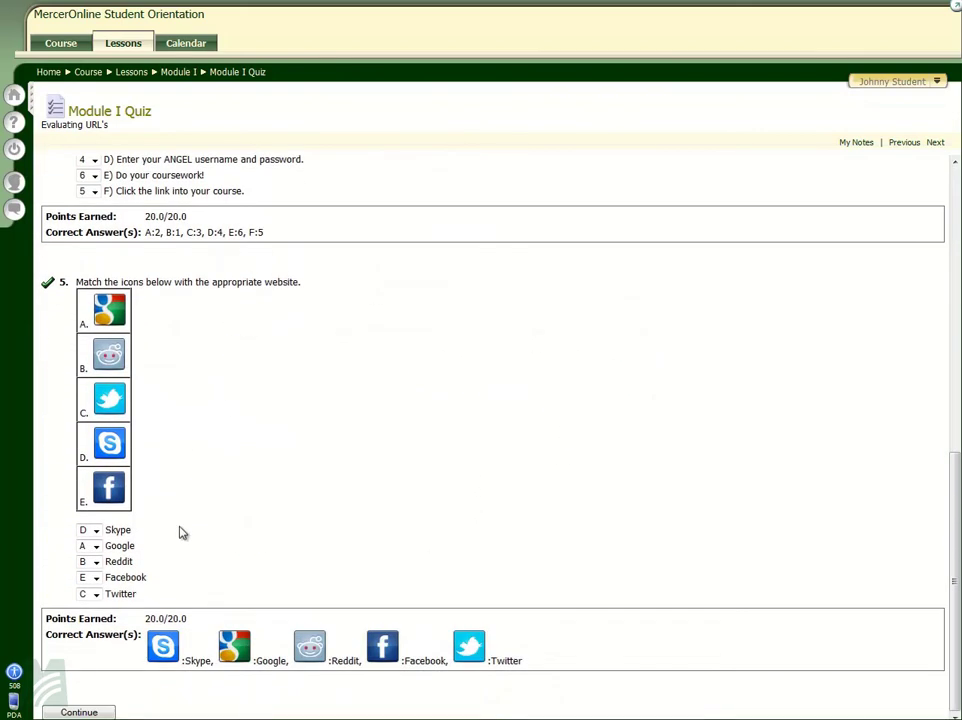
pyautogui.click(80, 712)
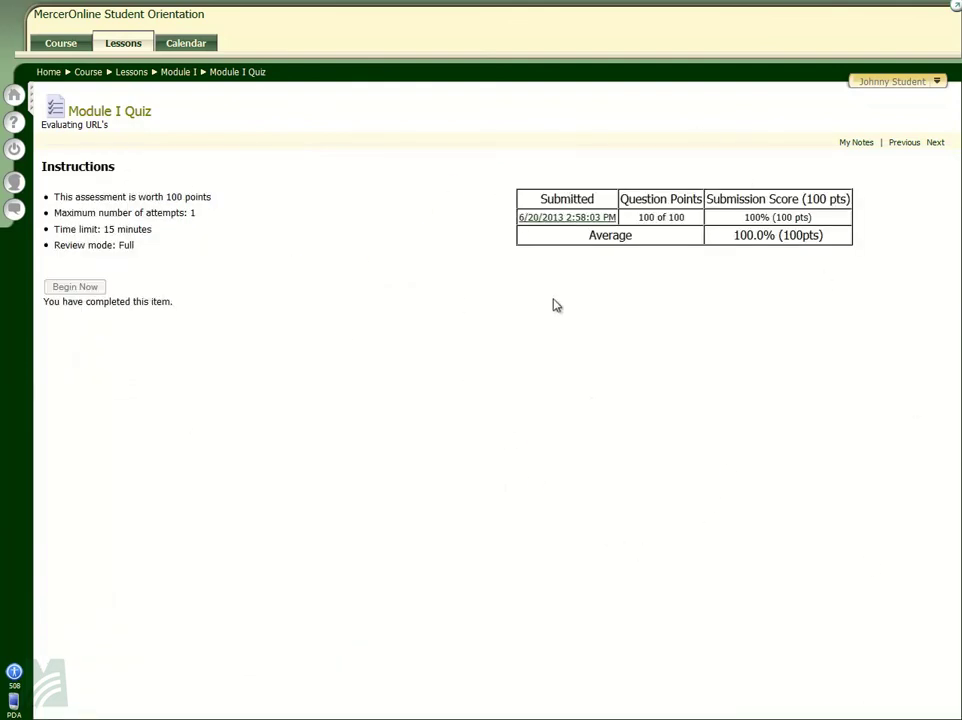
pyautogui.click(553, 218)
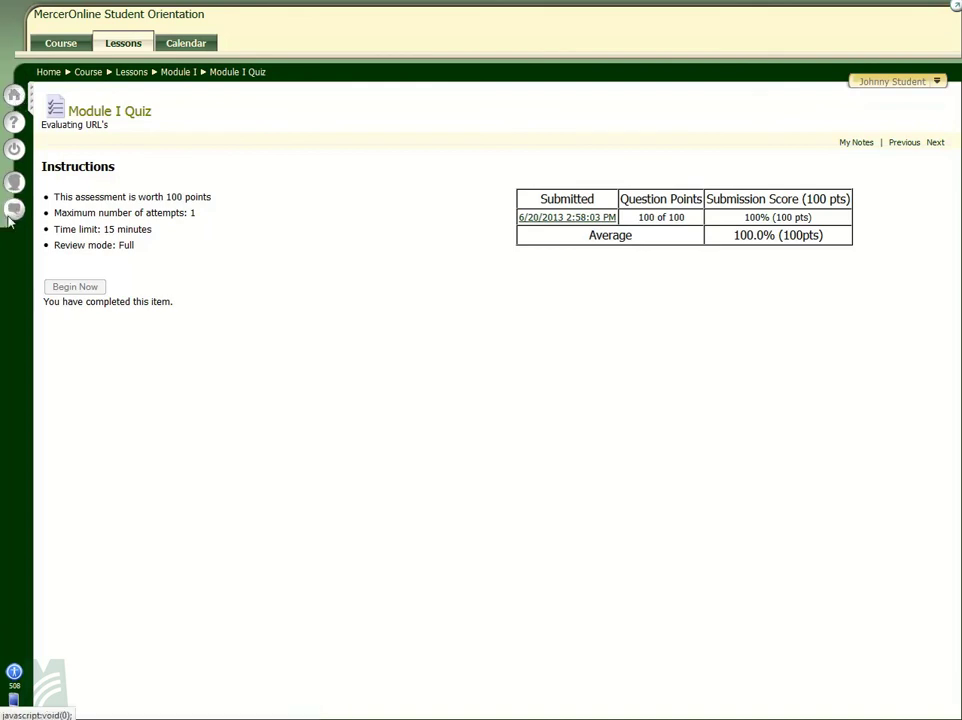
# Step: Return to the MercerOnline home page and log out of the account
pyautogui.click(11, 99)
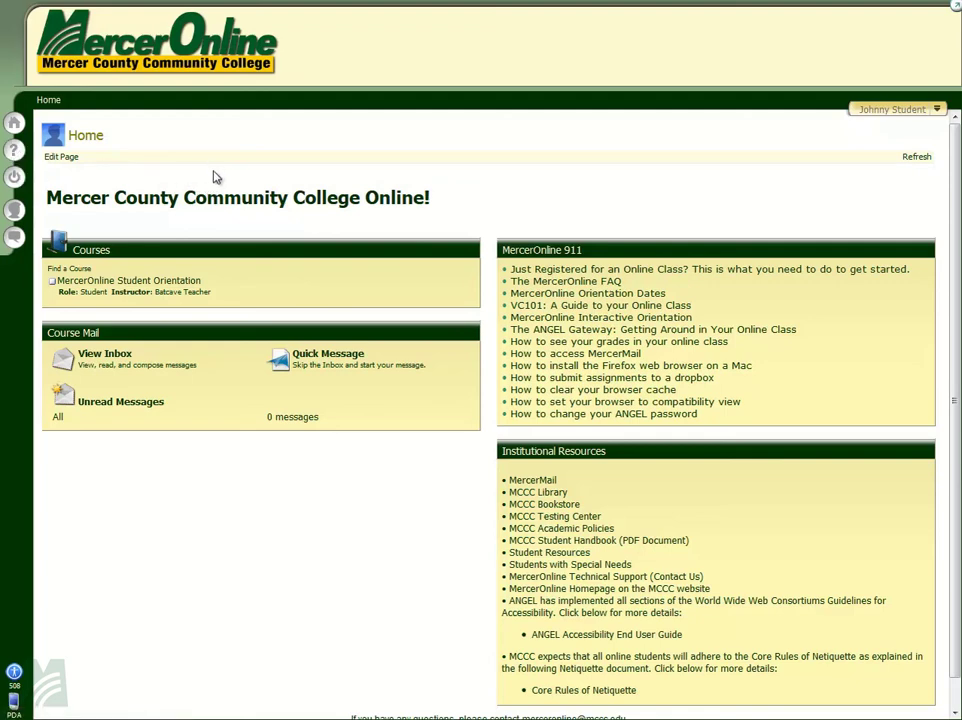
pyautogui.click(15, 181)
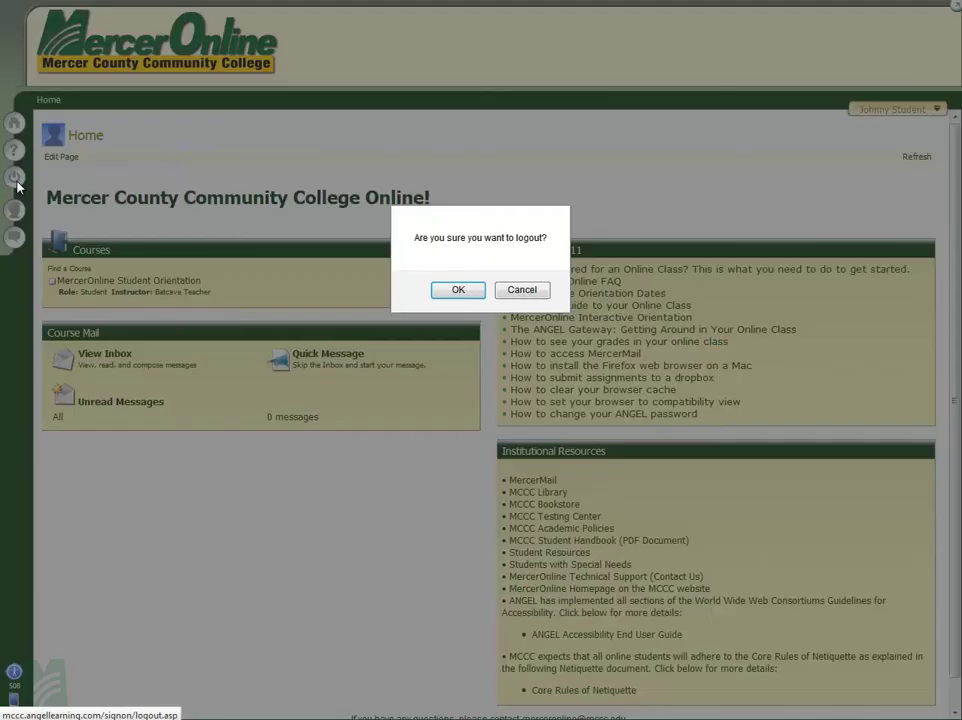
pyautogui.click(462, 292)
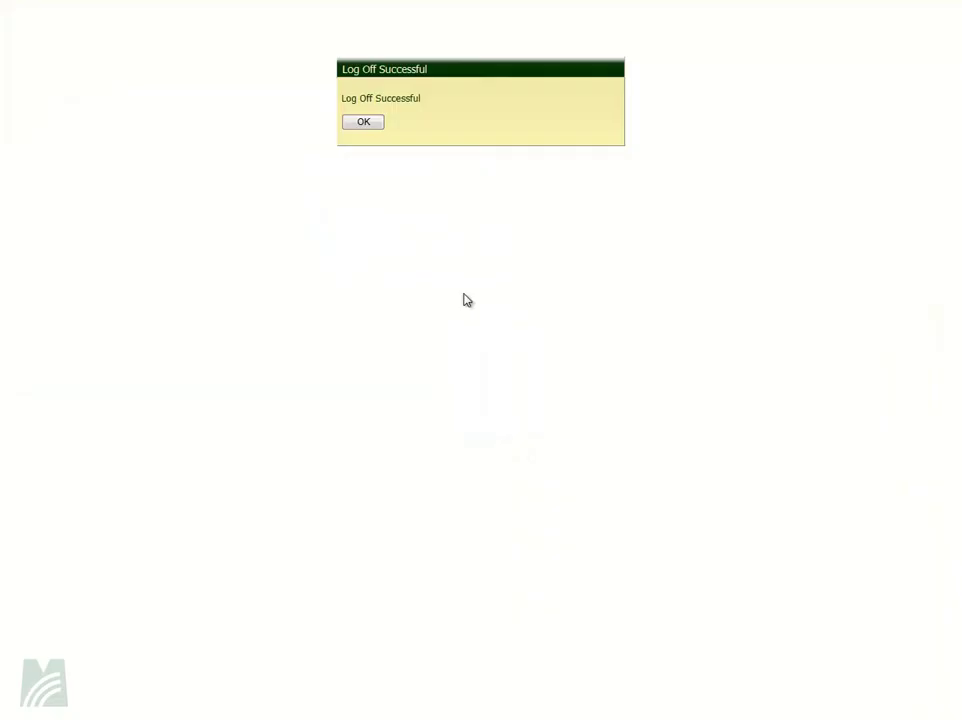